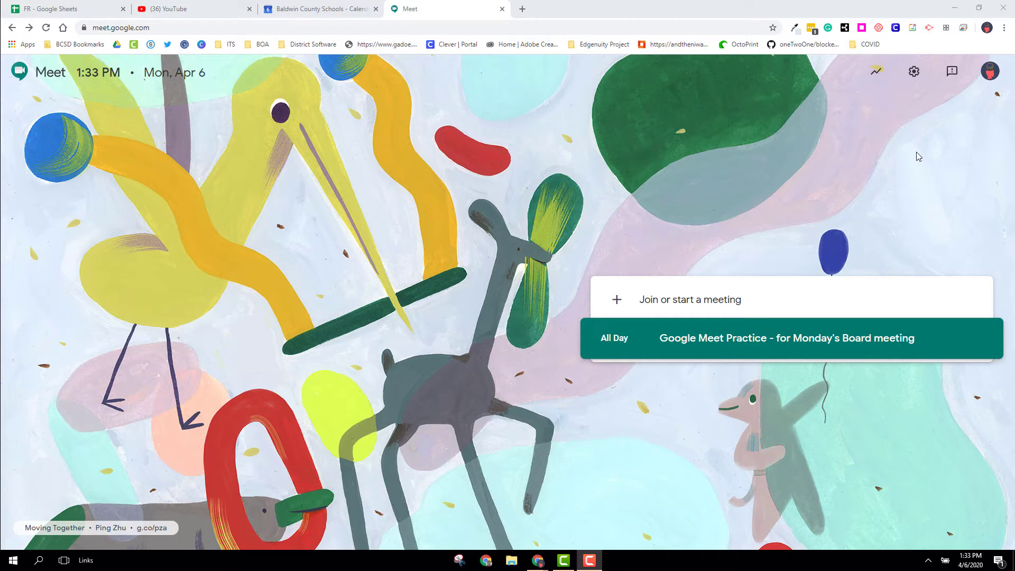
Start a new meeting with the nickname "Class Today"
click(618, 301)
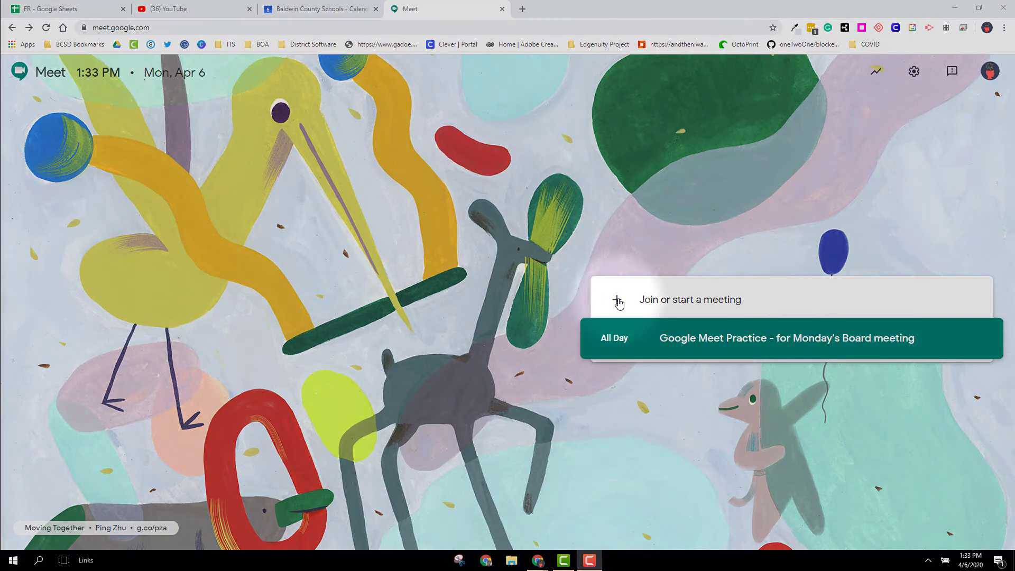
click(614, 302)
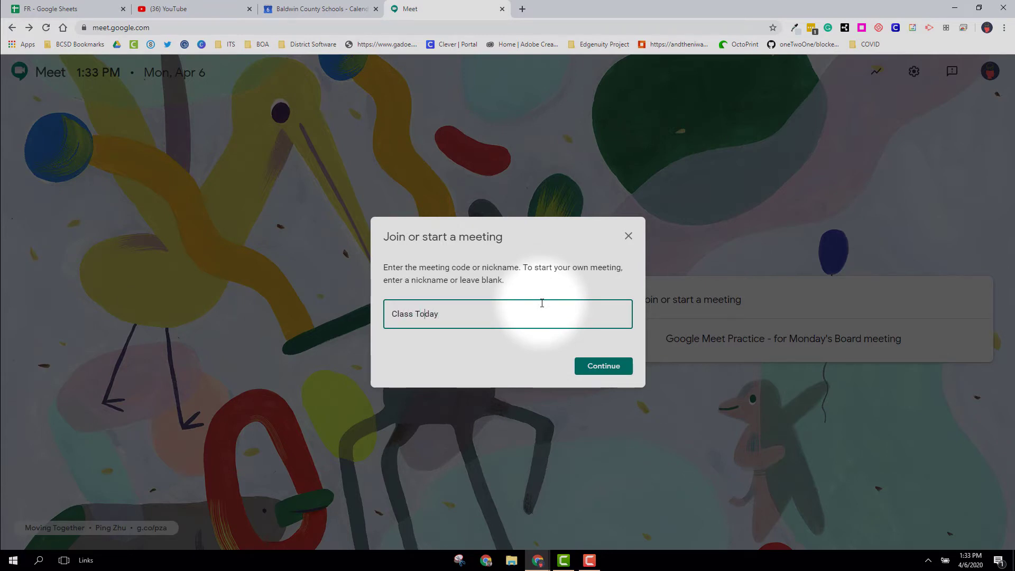
click(594, 366)
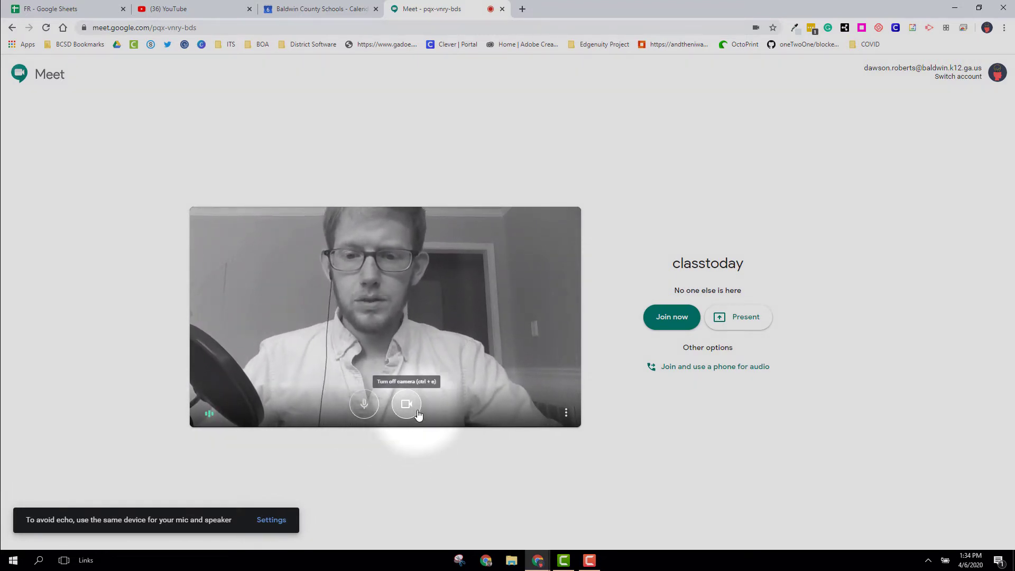
Turn off the microphone and the camera on the meeting's pre-join screen
click(363, 404)
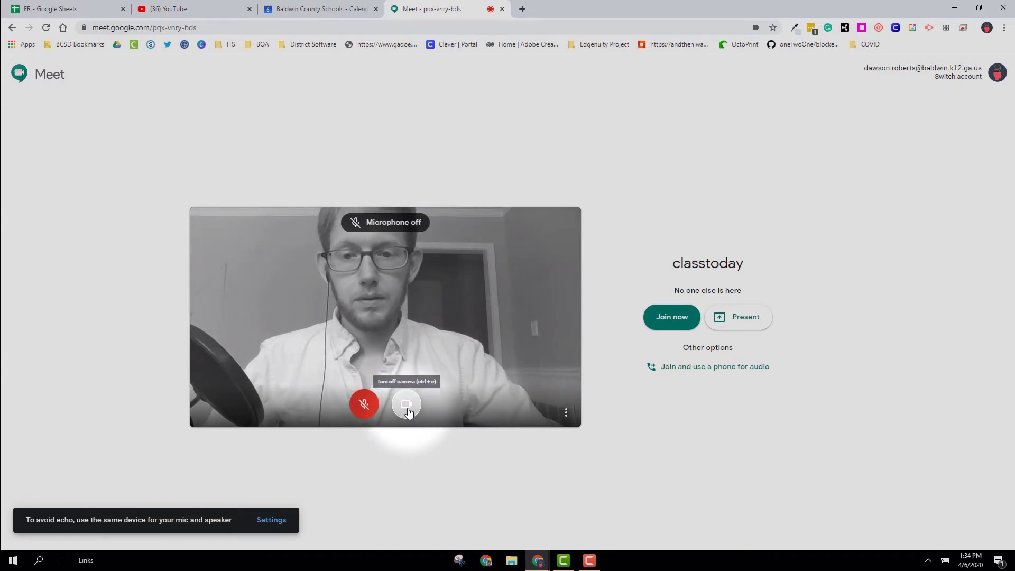
click(407, 413)
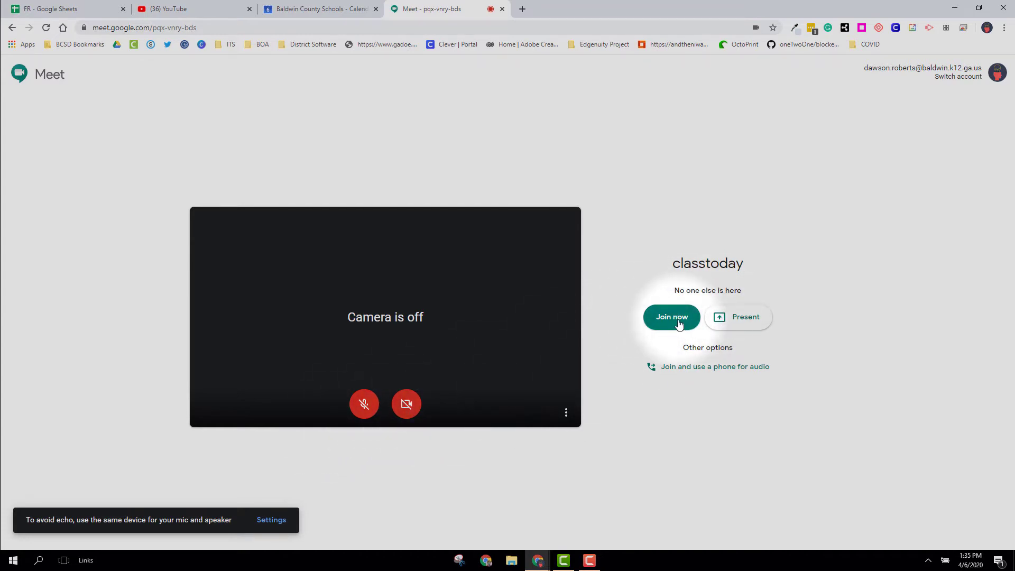
Open the meeting's audio settings and examine the available microphone and speaker devices
click(566, 415)
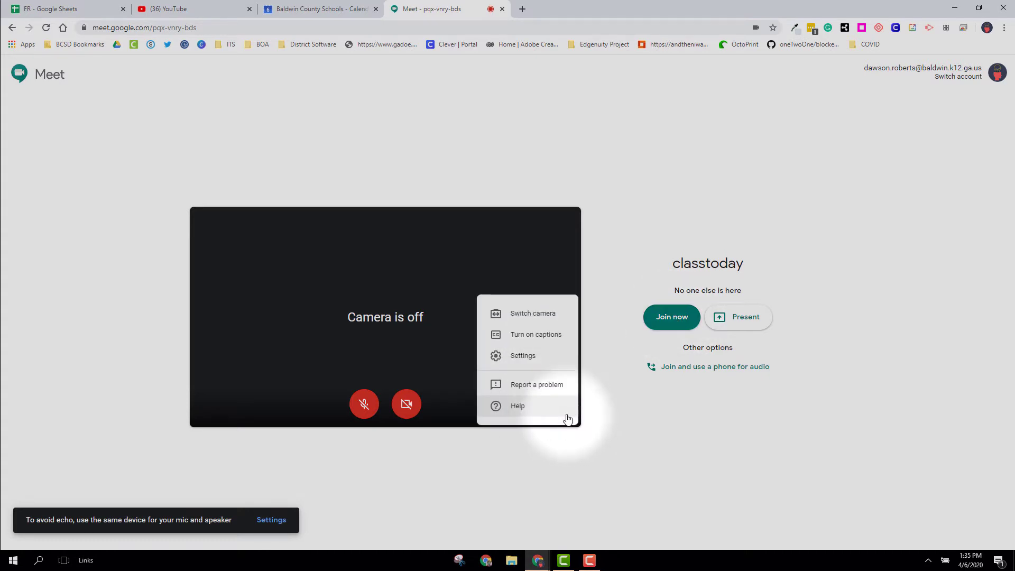
click(506, 355)
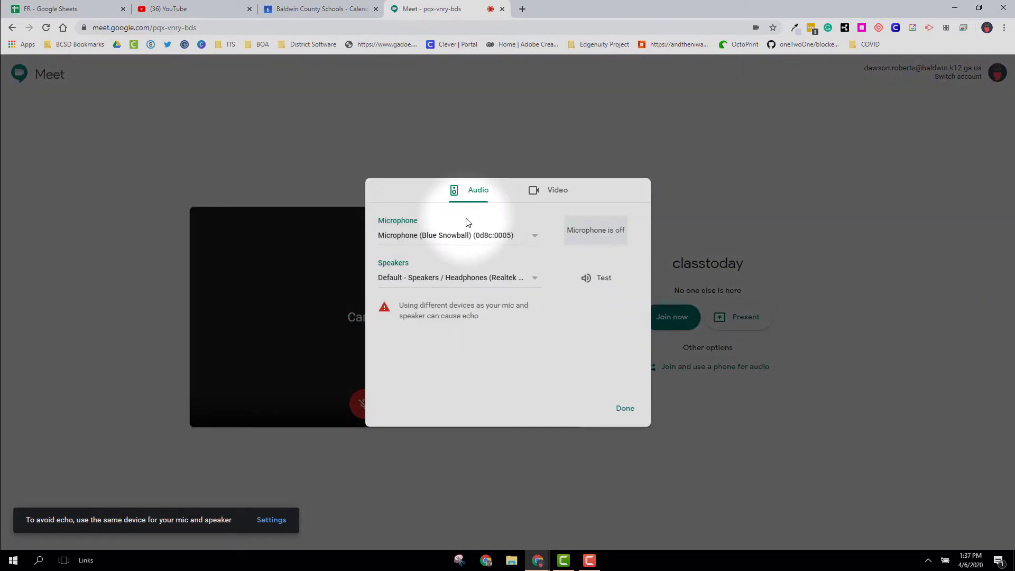
click(500, 237)
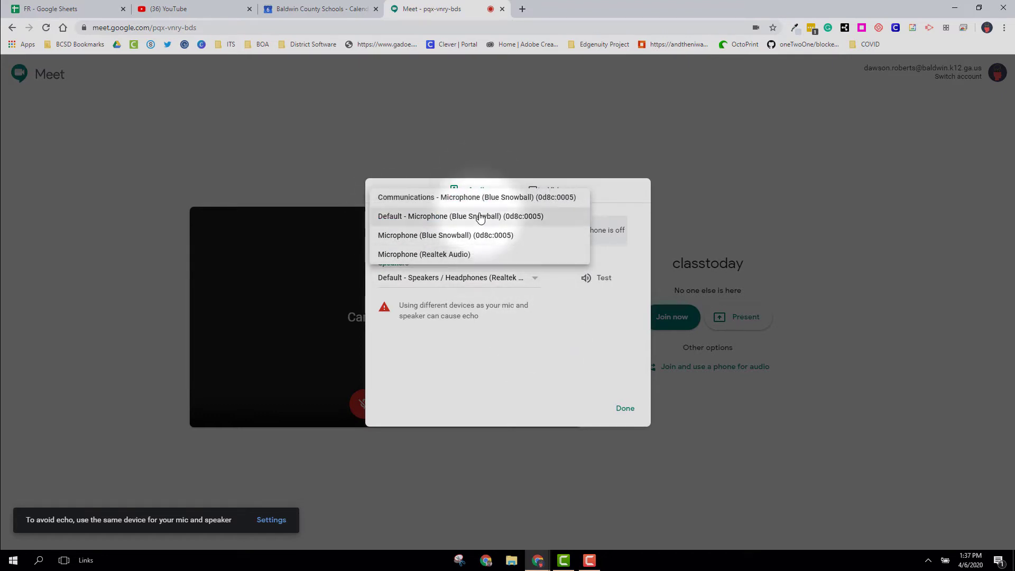
click(531, 378)
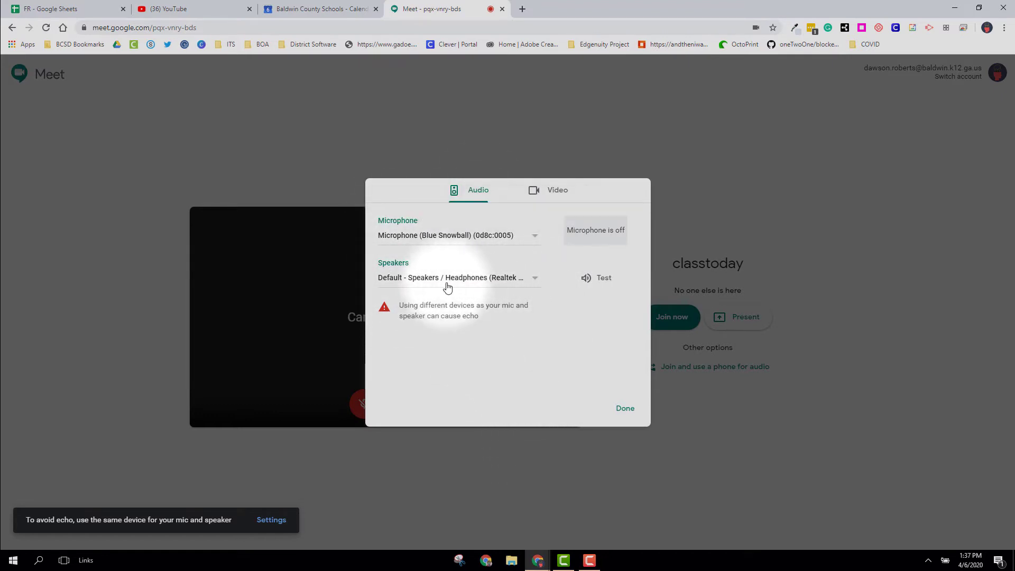
click(534, 278)
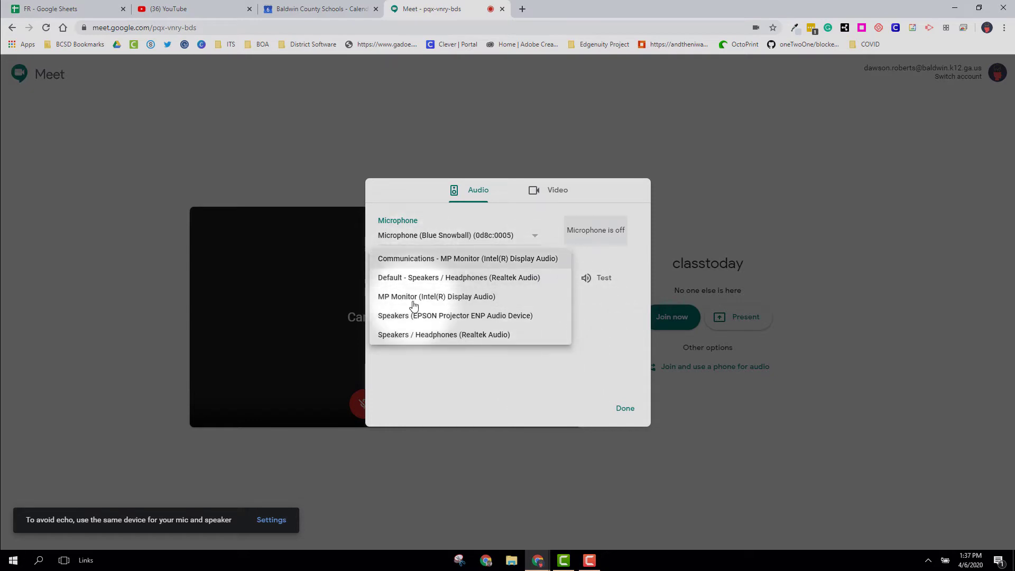
click(558, 336)
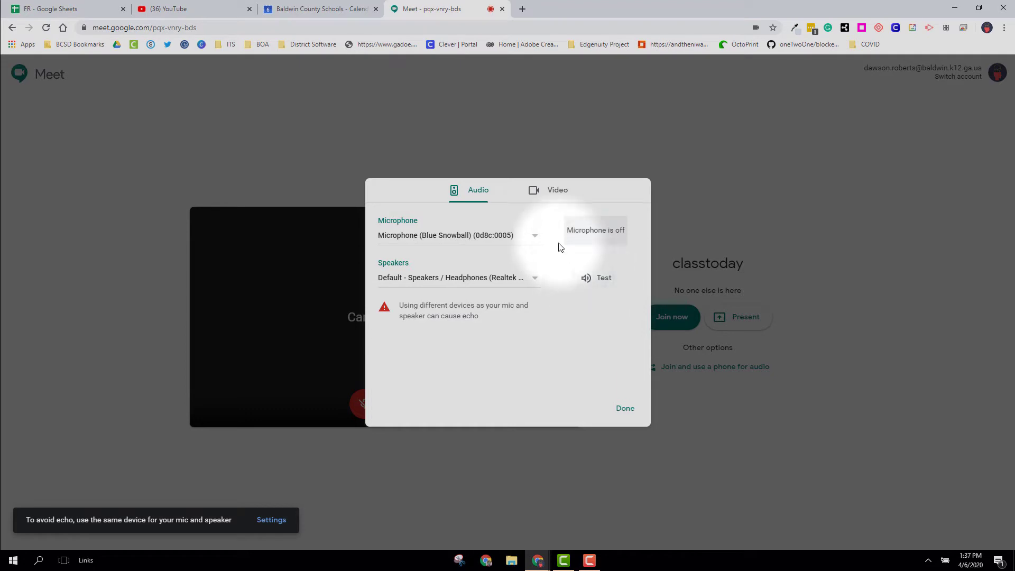
In the video settings, set both the maximum send and receive resolutions to High definition (720p)
click(547, 198)
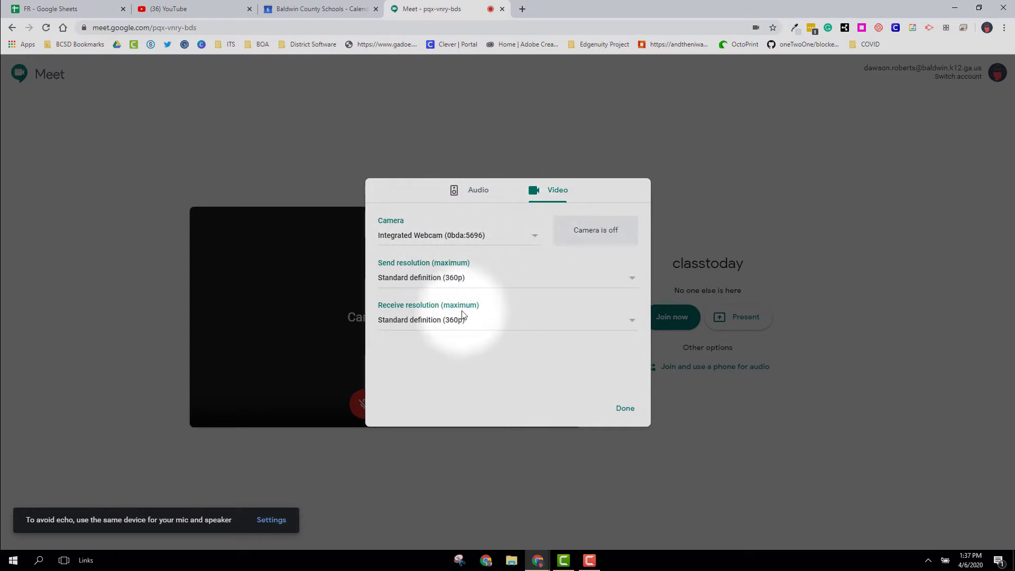
click(478, 279)
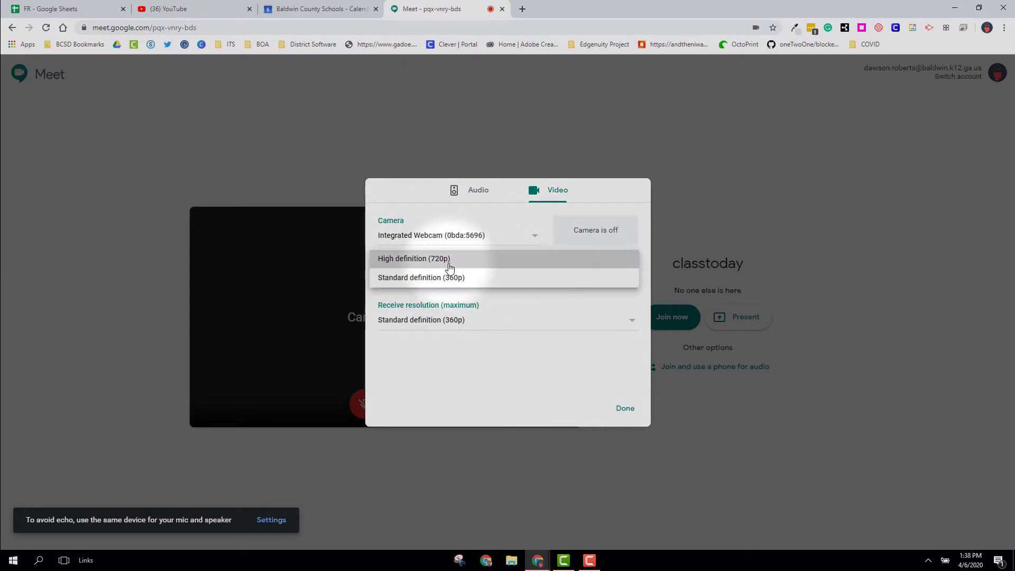
click(449, 262)
click(483, 322)
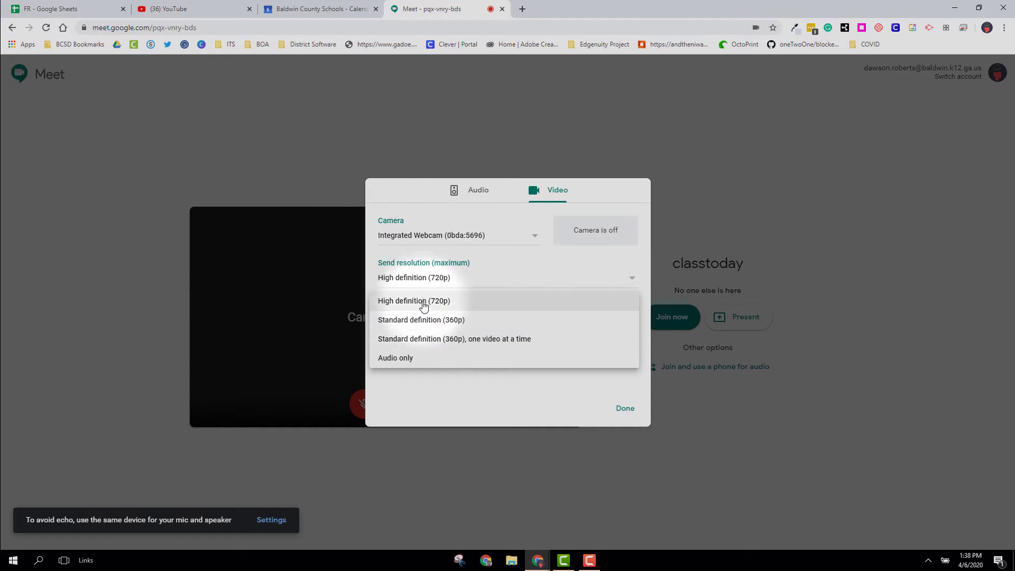
click(423, 305)
Set the maximum send resolution to Standard definition (360p)
click(535, 282)
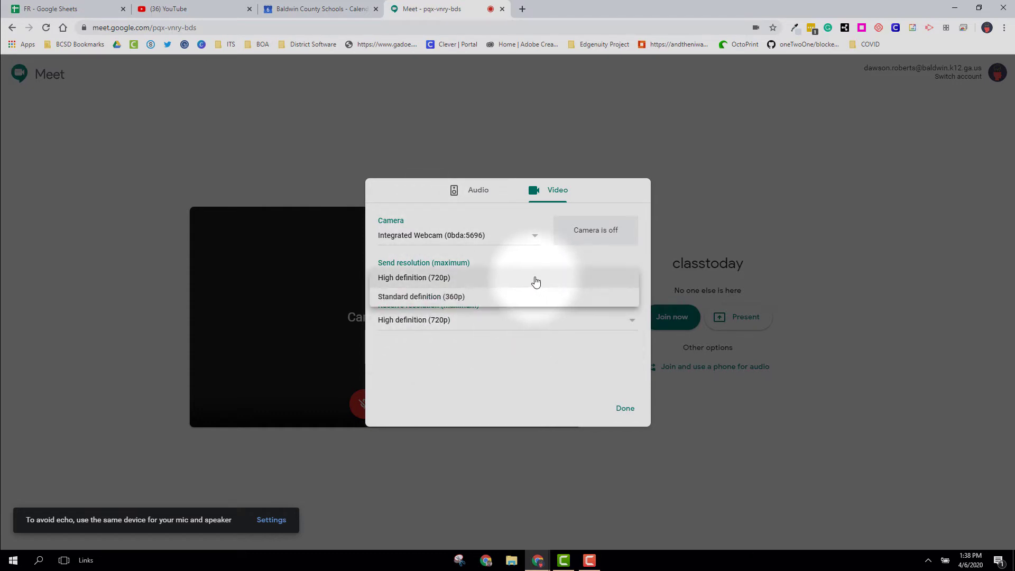
click(492, 281)
click(498, 284)
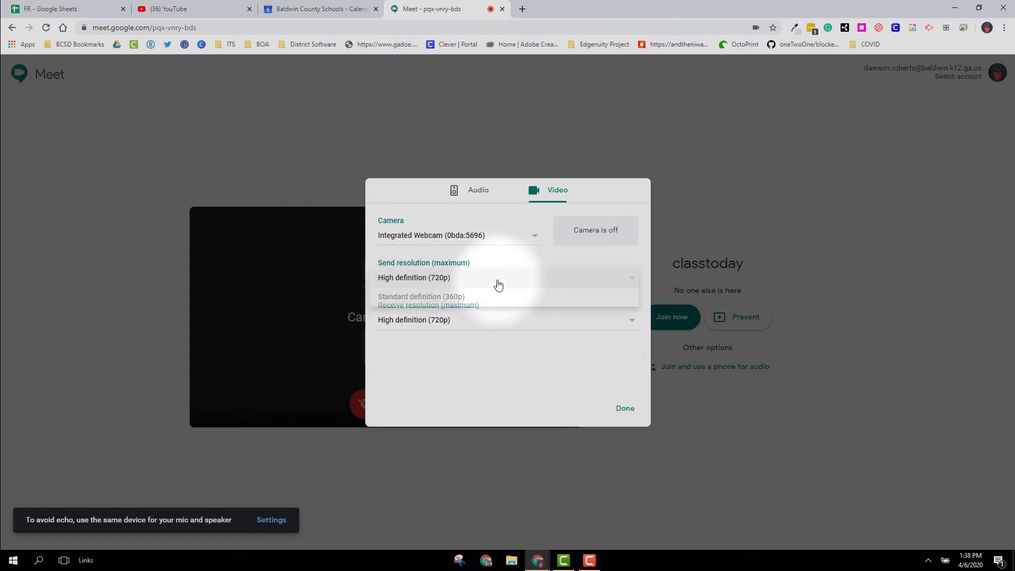
click(426, 296)
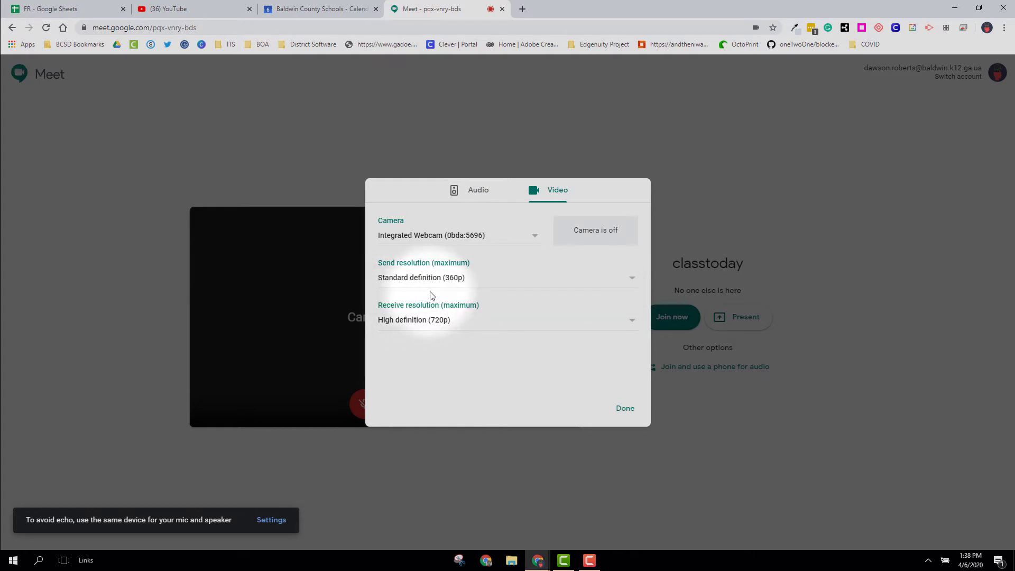
click(462, 290)
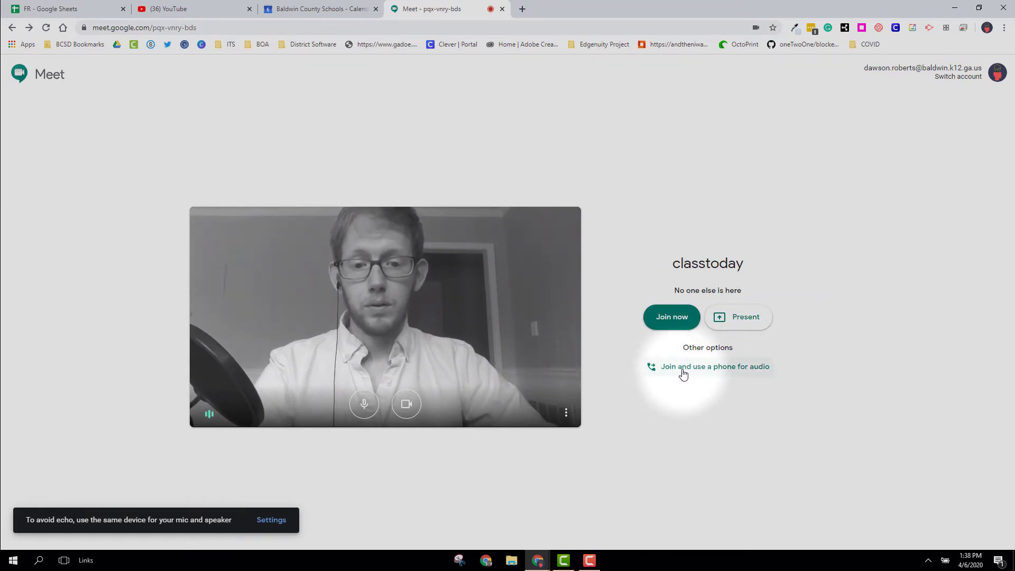
Examine the Call me and Dial in options for using a phone for audio, and close them
click(710, 368)
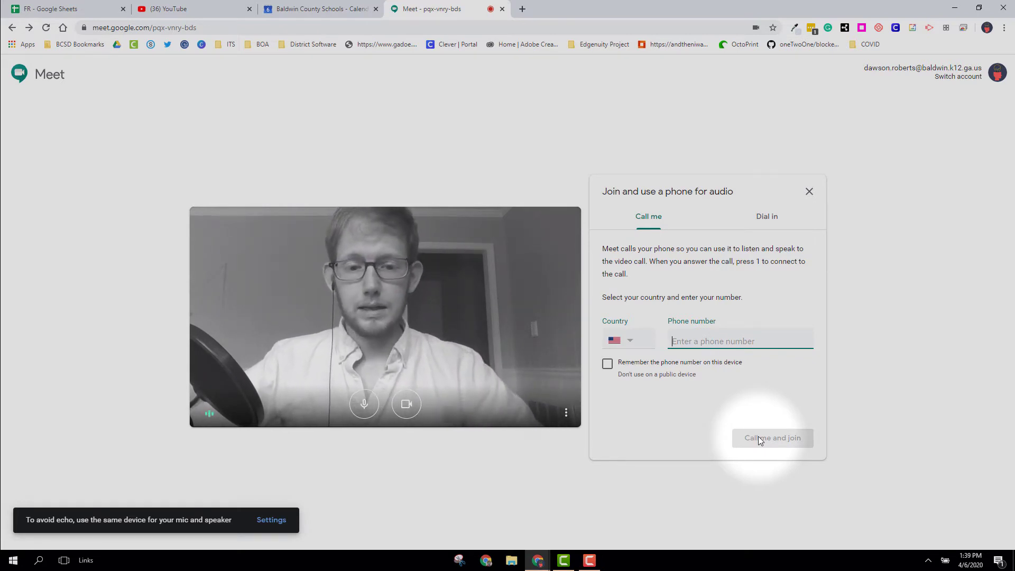
click(767, 219)
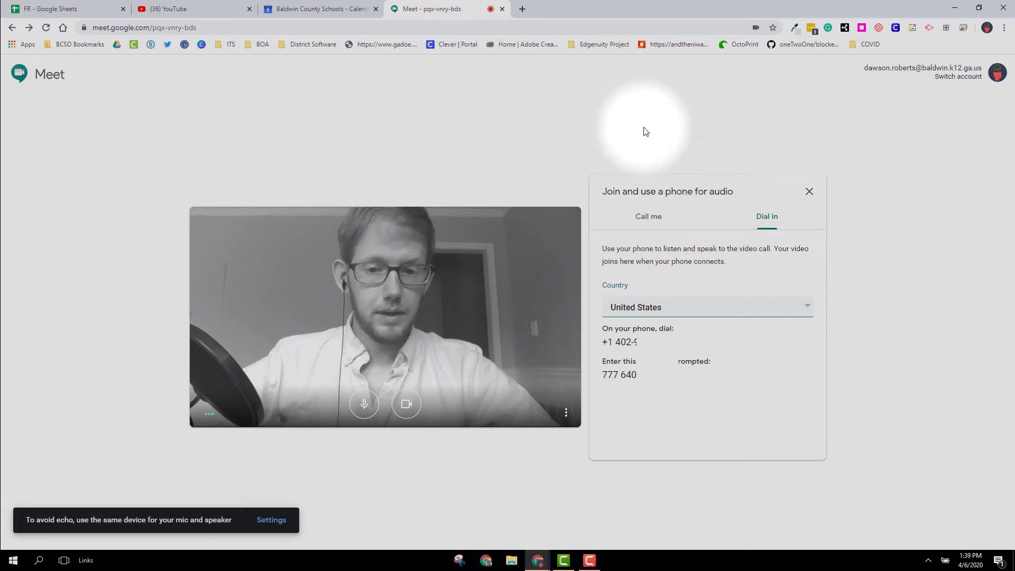
click(809, 190)
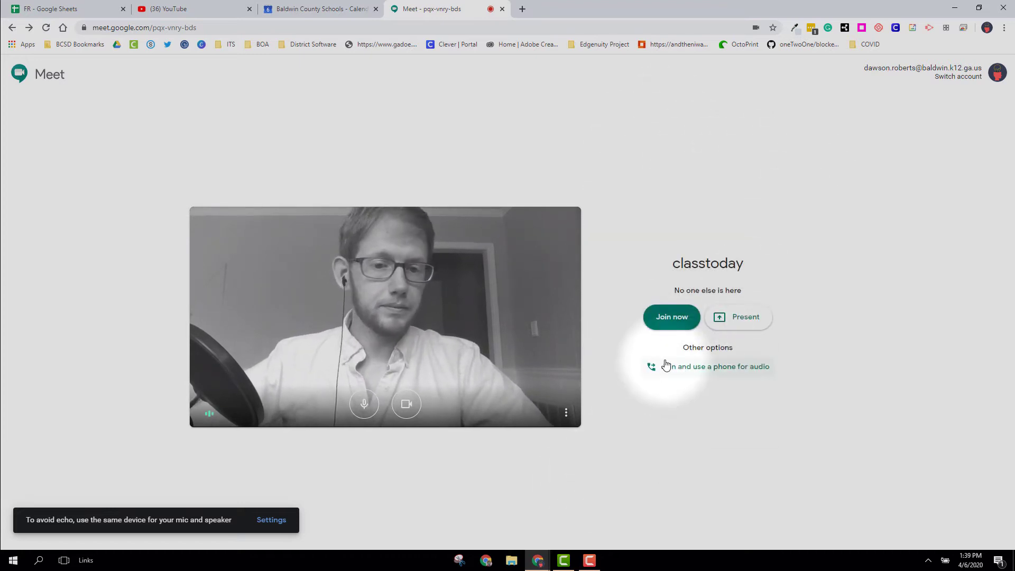
Join the classtoday meeting and copy its joining info for sharing
click(671, 317)
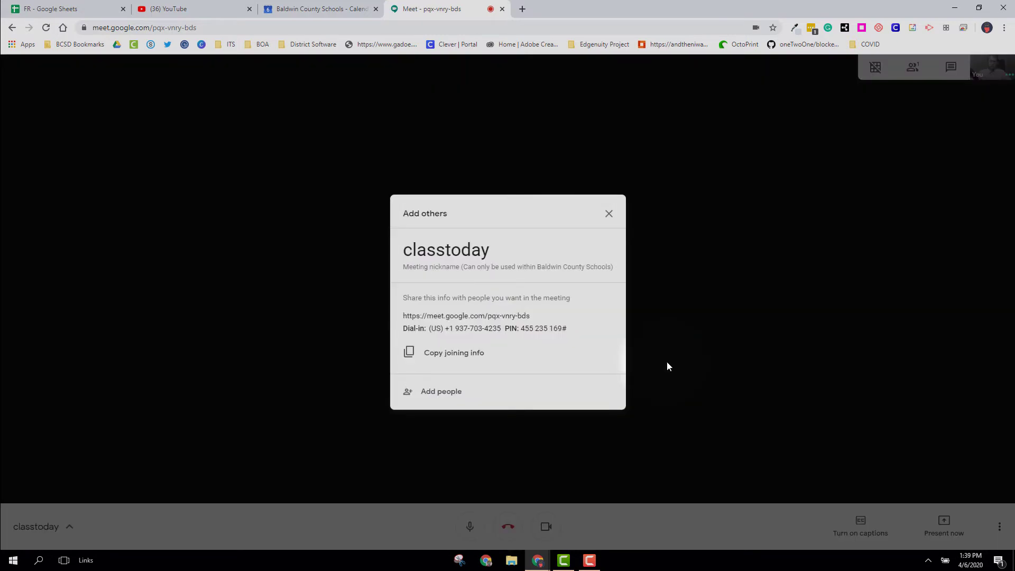
click(588, 399)
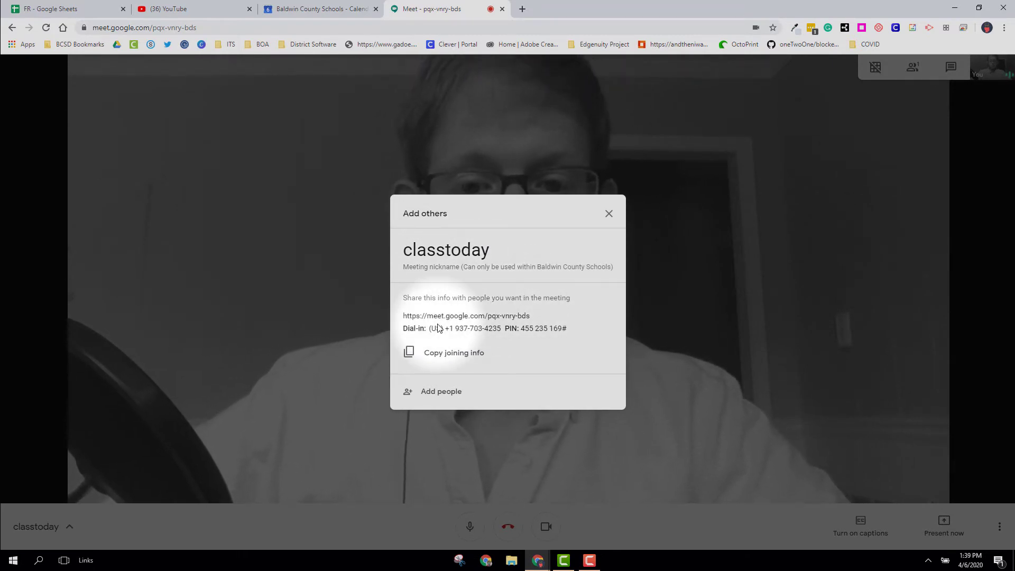
drag(404, 317, 530, 315)
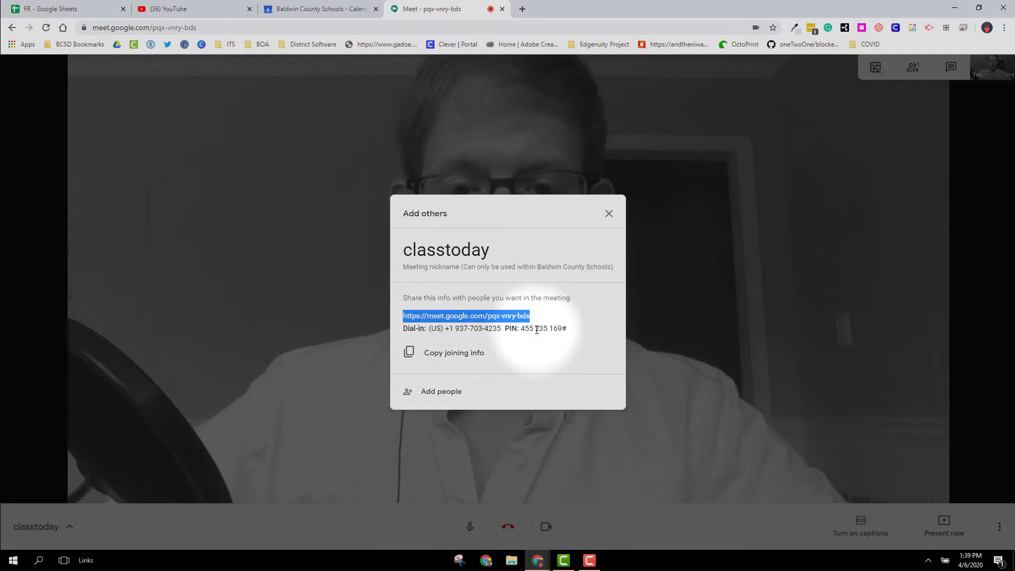
click(421, 356)
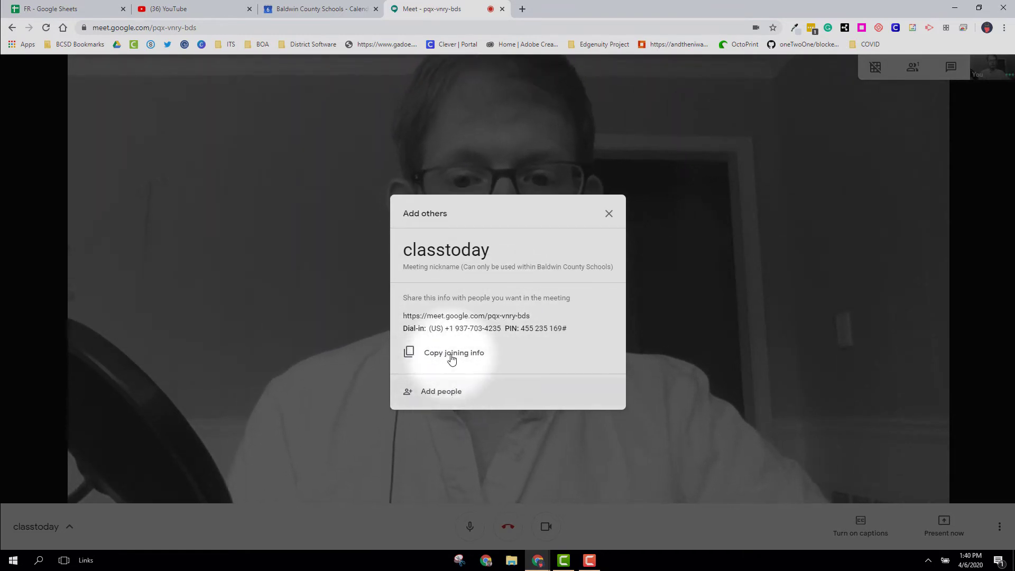
Look over the options for adding people and the meeting's joining details, closing both
click(432, 397)
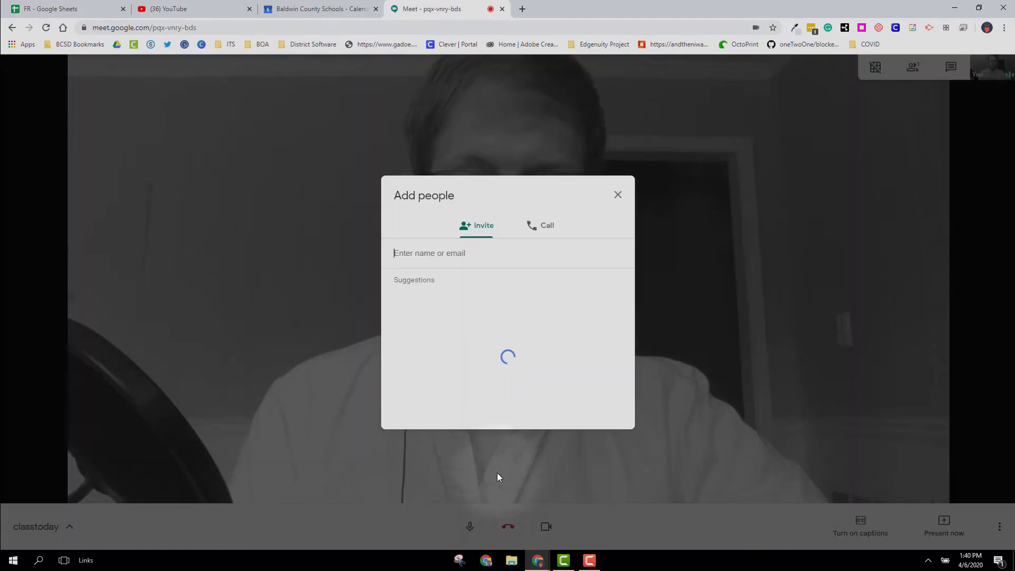
click(616, 197)
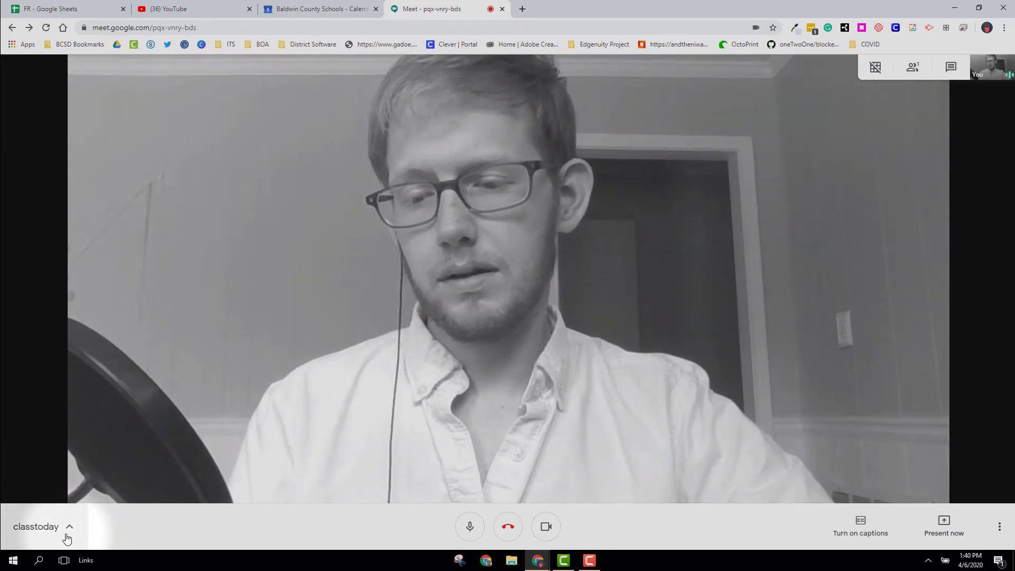
click(66, 537)
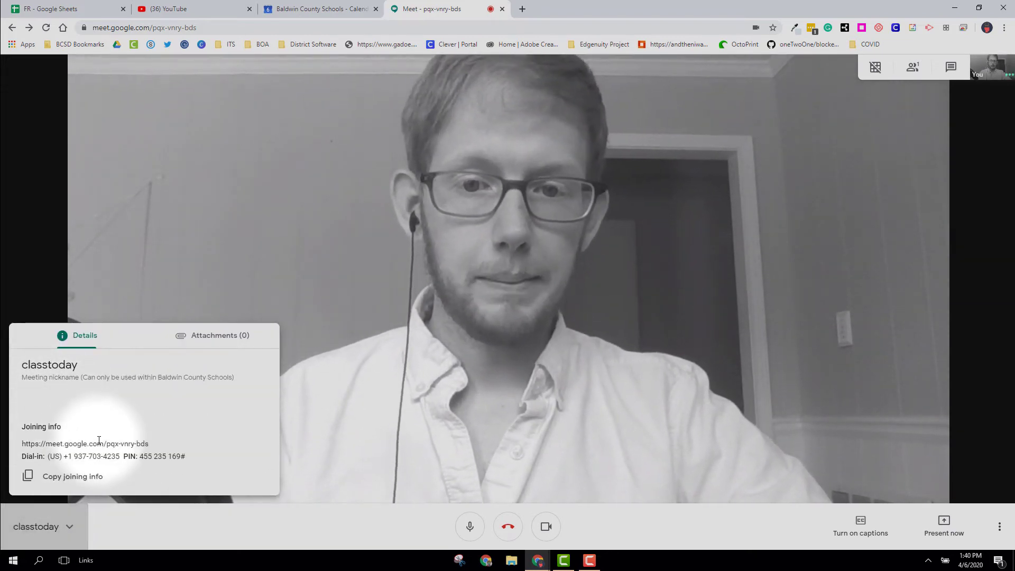
click(409, 375)
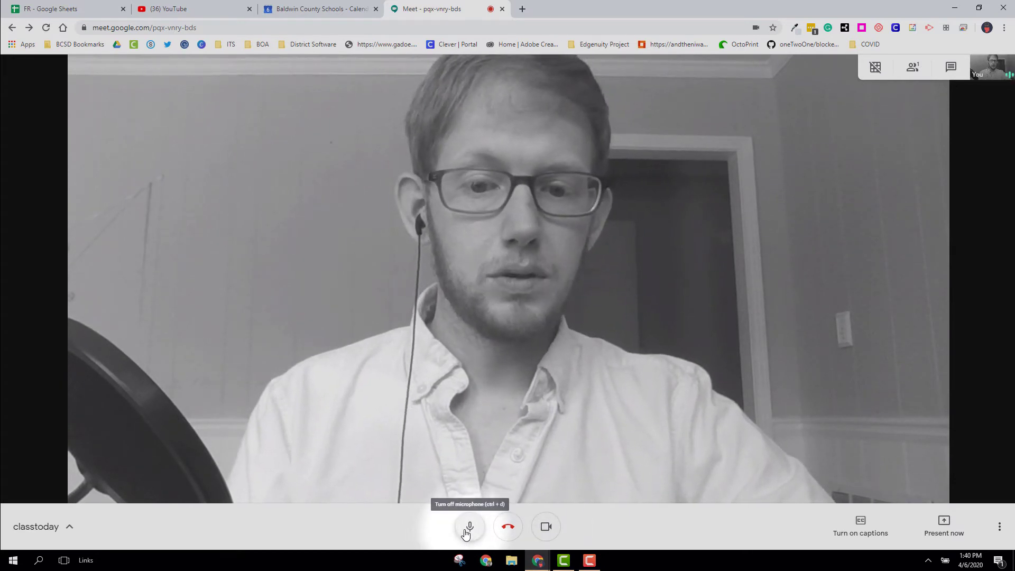
Turn on live captions for the meeting and turn them off again
click(546, 536)
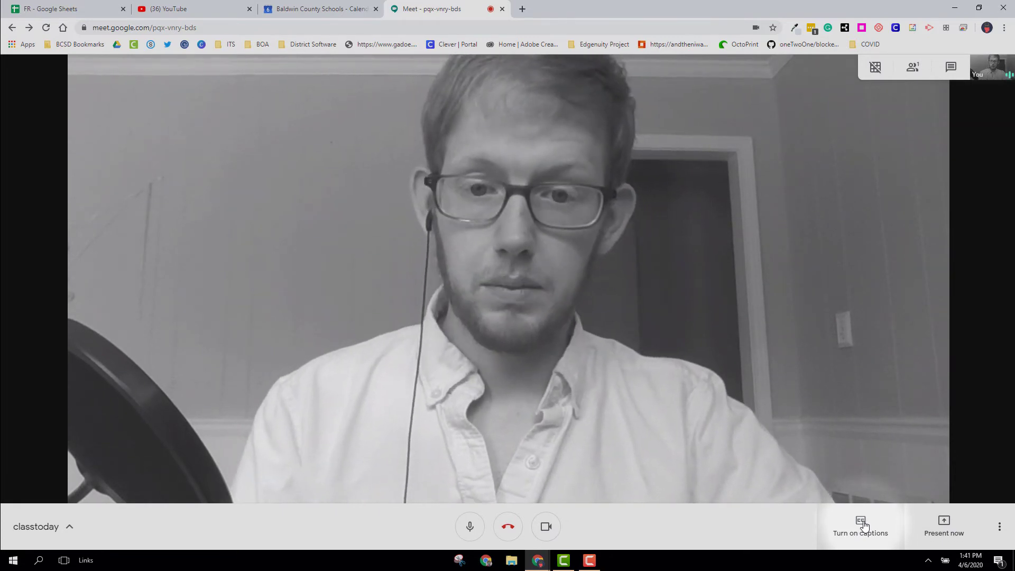
click(858, 525)
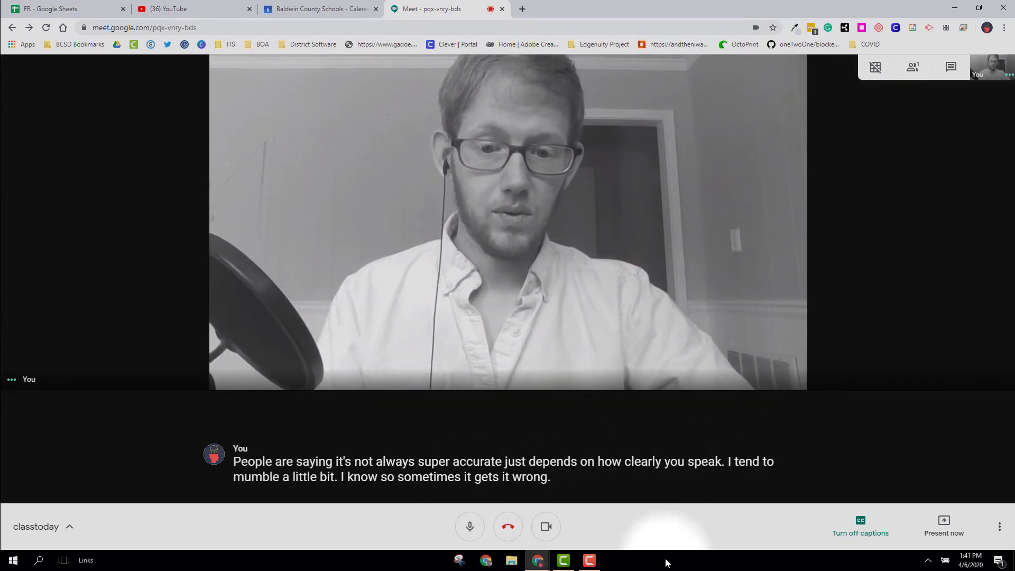
click(843, 526)
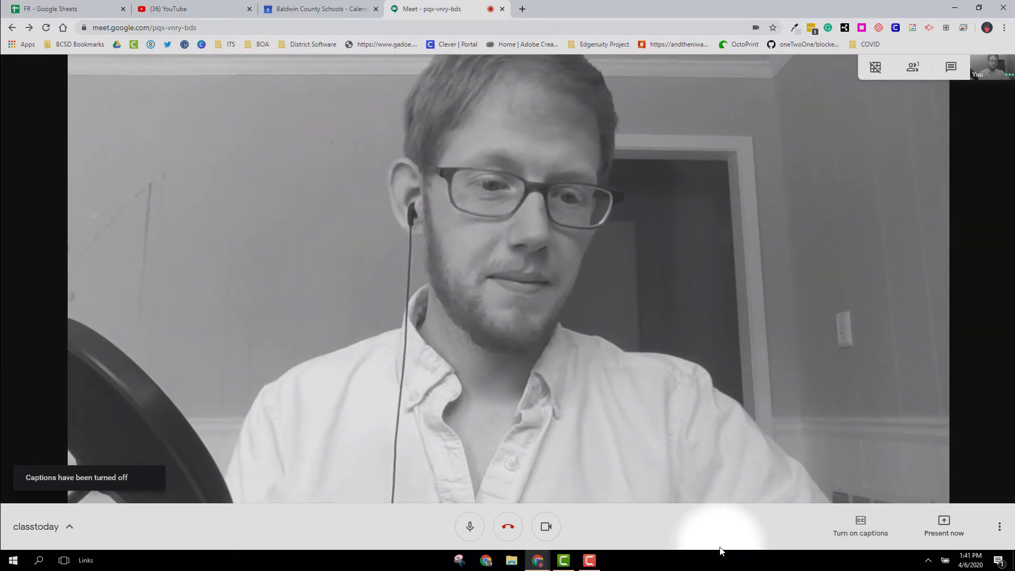
Present the entire Screen 1 to the meeting, then hide the sharing notice and stop presenting
click(954, 537)
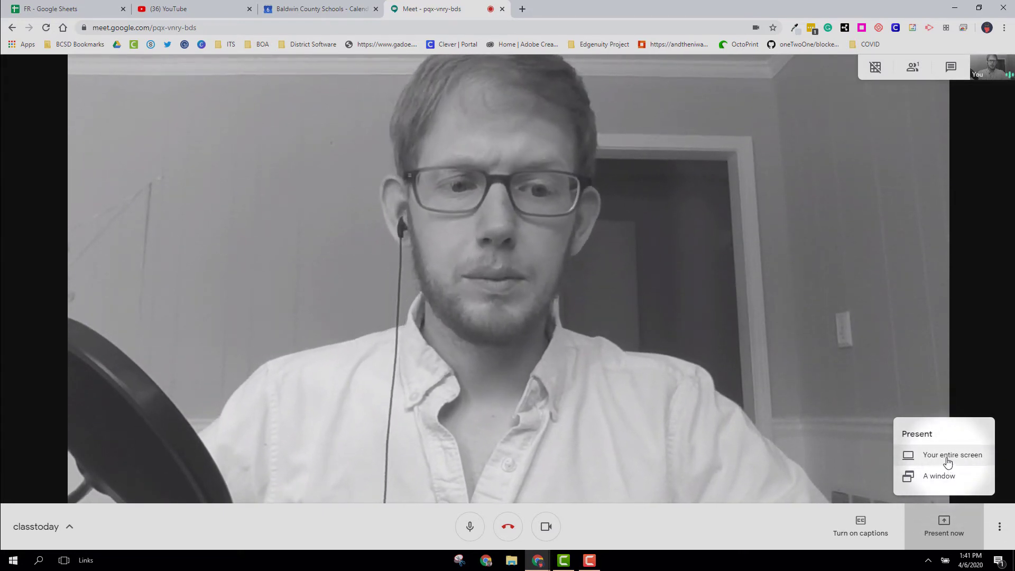
click(947, 460)
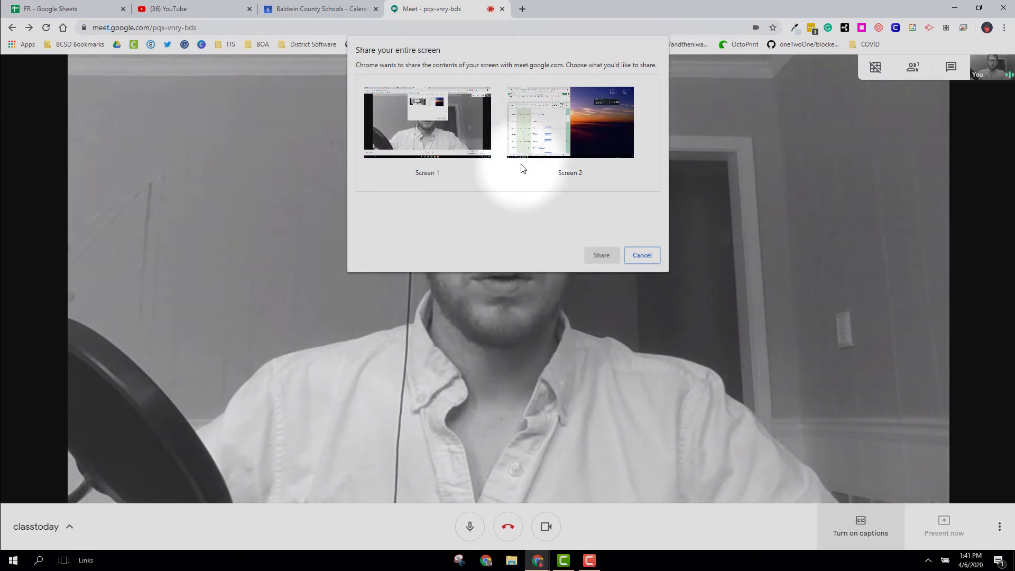
click(456, 133)
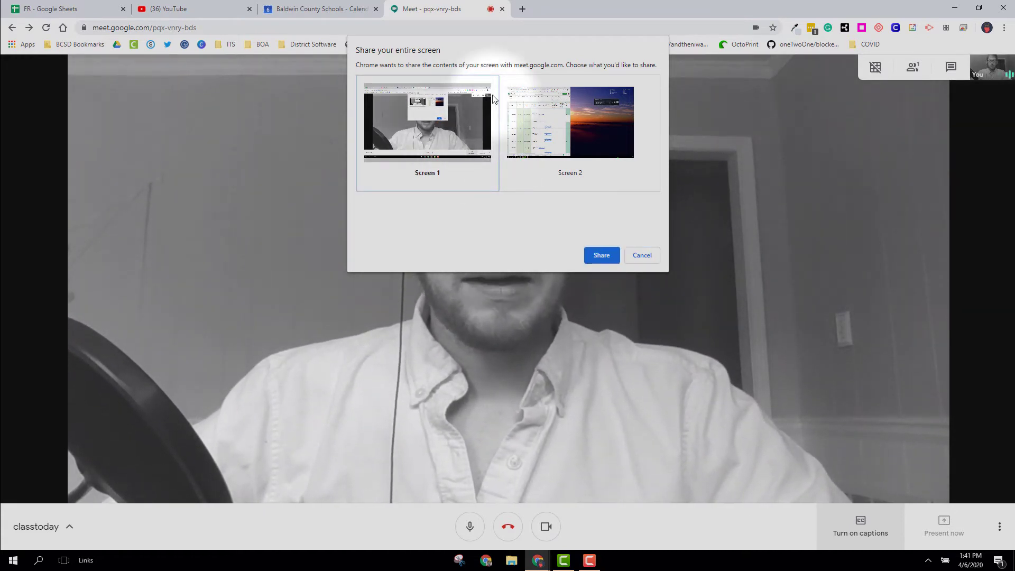
click(601, 257)
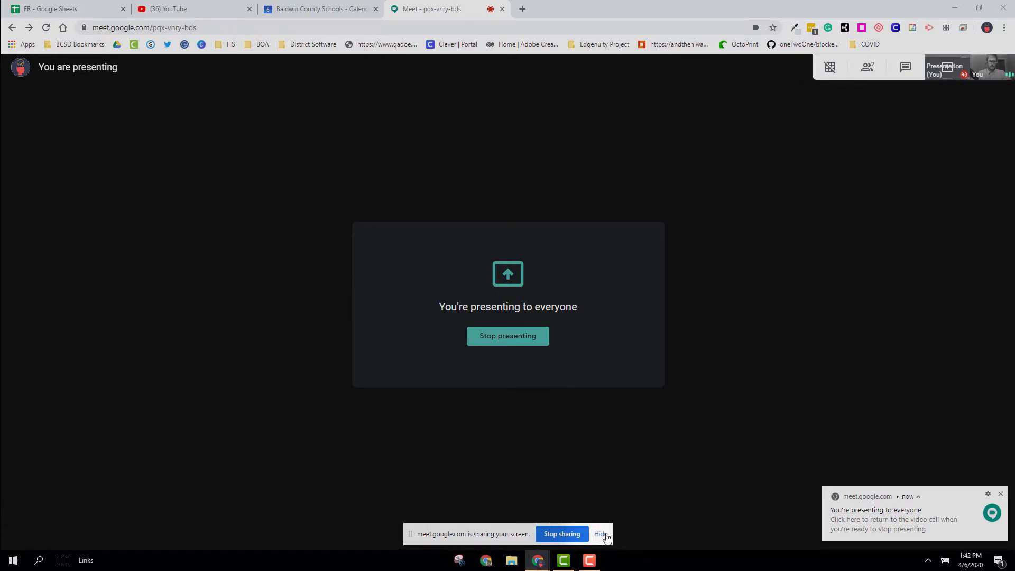
click(603, 535)
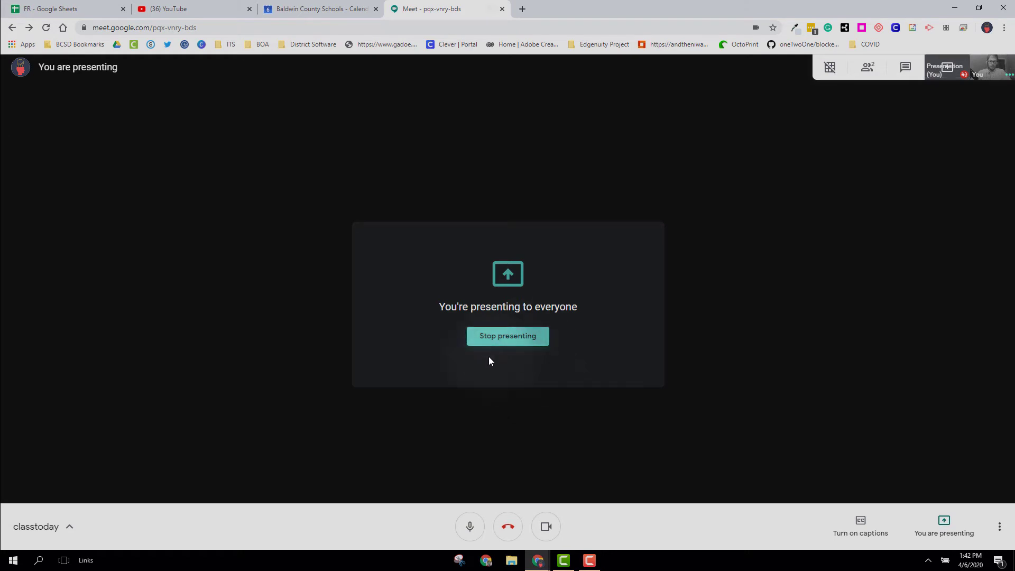
click(493, 341)
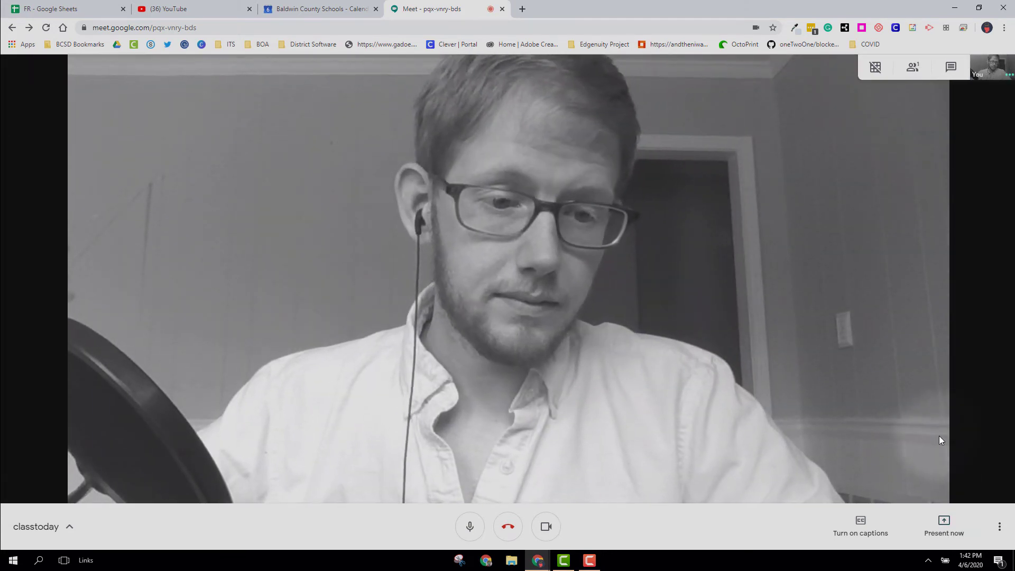
Look over the meeting's available layout options and close them without changing the layout
click(1001, 526)
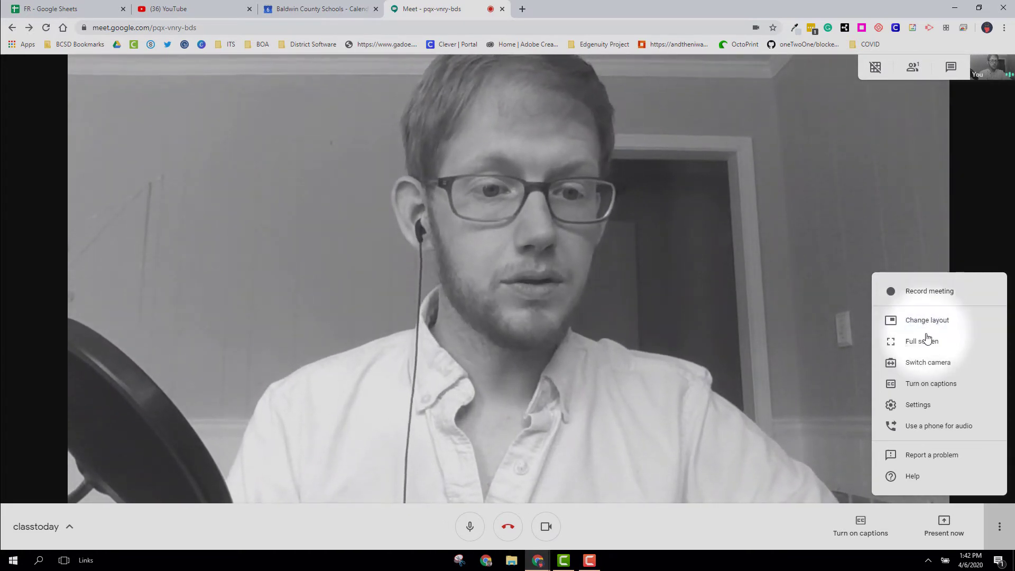
click(925, 325)
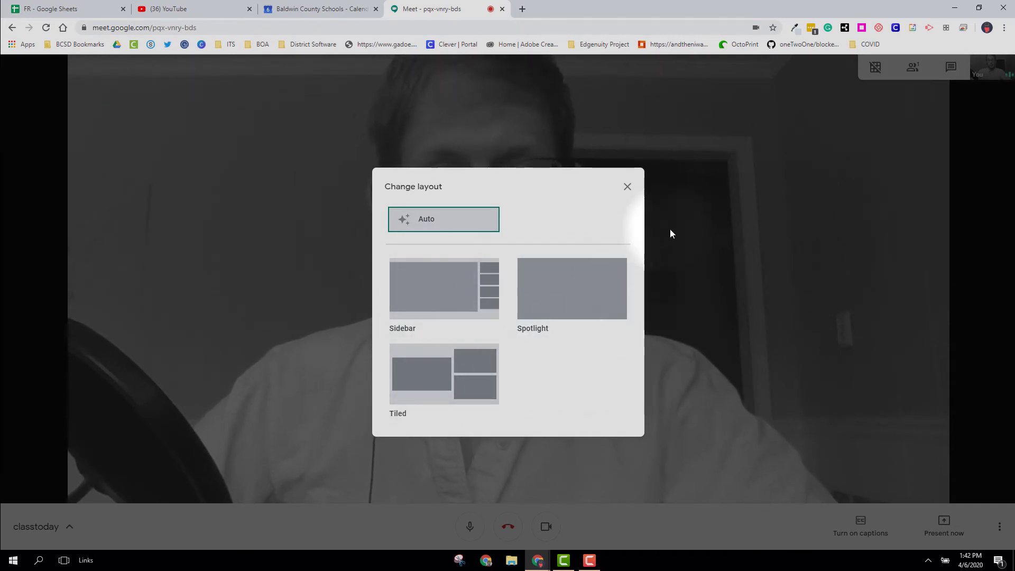
click(627, 188)
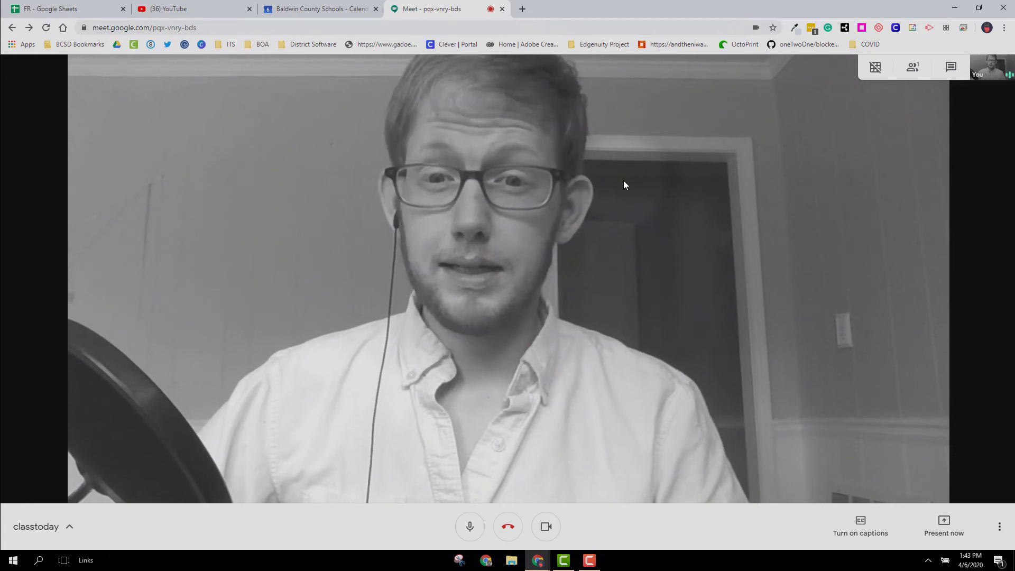
Search the web in a new tab for "google meet grid view extension" and open the Google Meet Grid View page in the Chrome Web Store
mouse_move(893, 68)
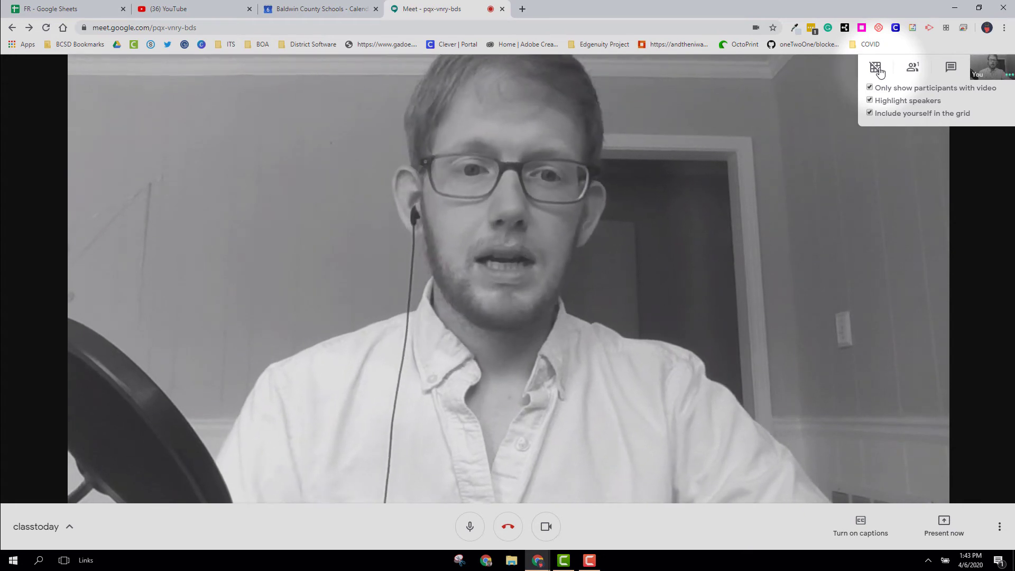
click(522, 9)
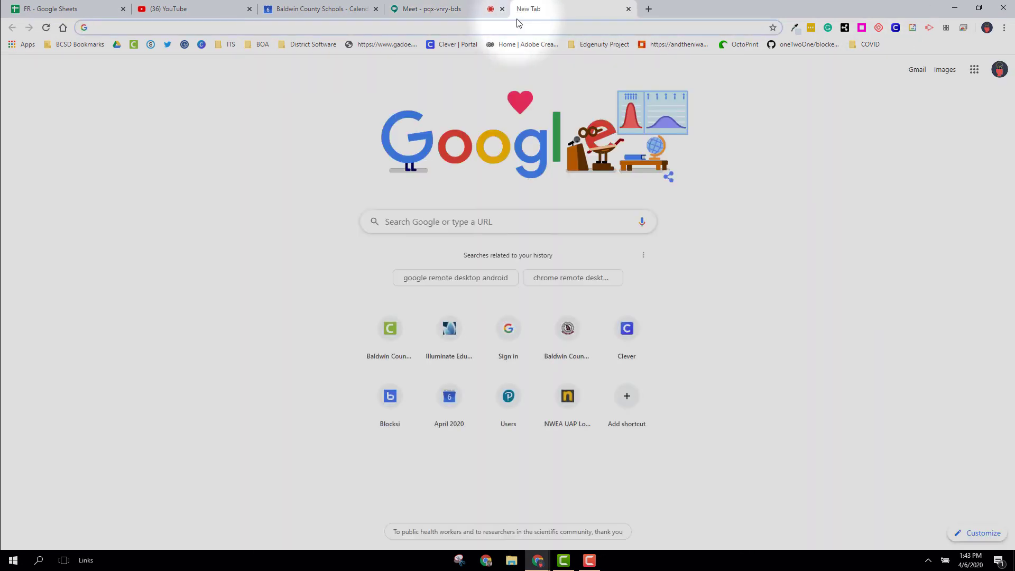
text(google meet)
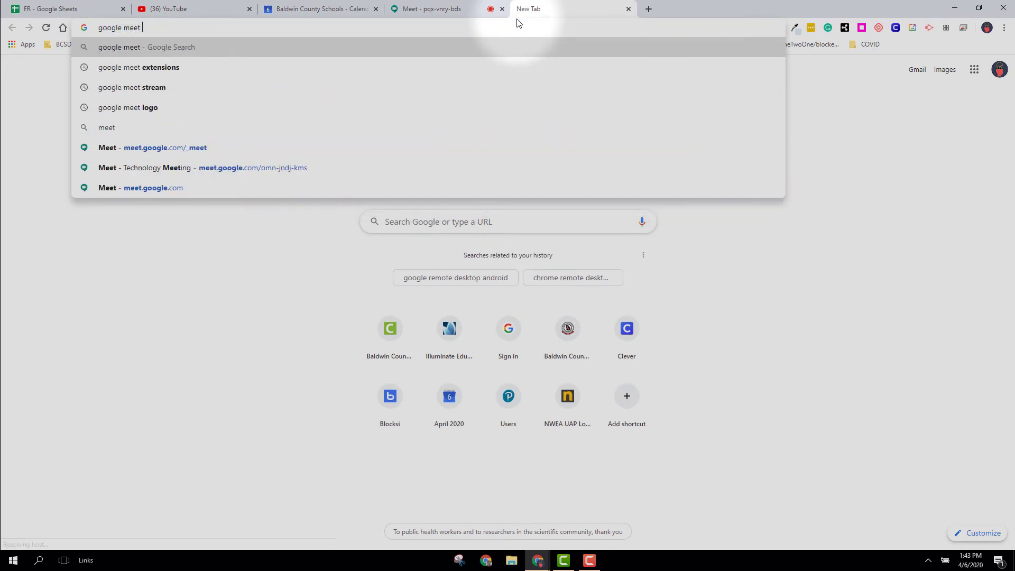
text( grid vi)
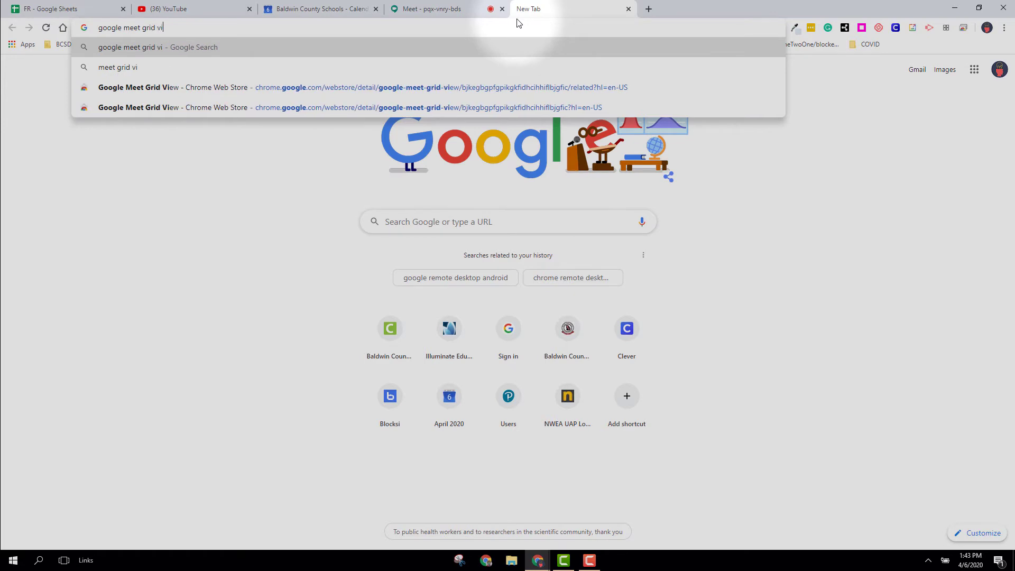
text(ew extension)
key(Return)
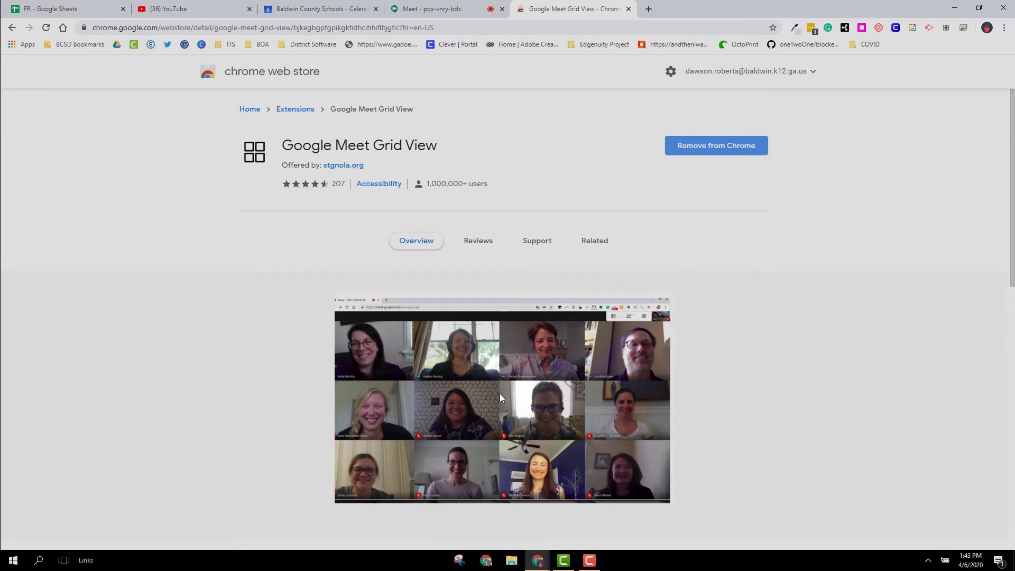
Return to the meeting and turn the grid view options Highlight speakers and Include yourself in the grid off and on again
click(467, 11)
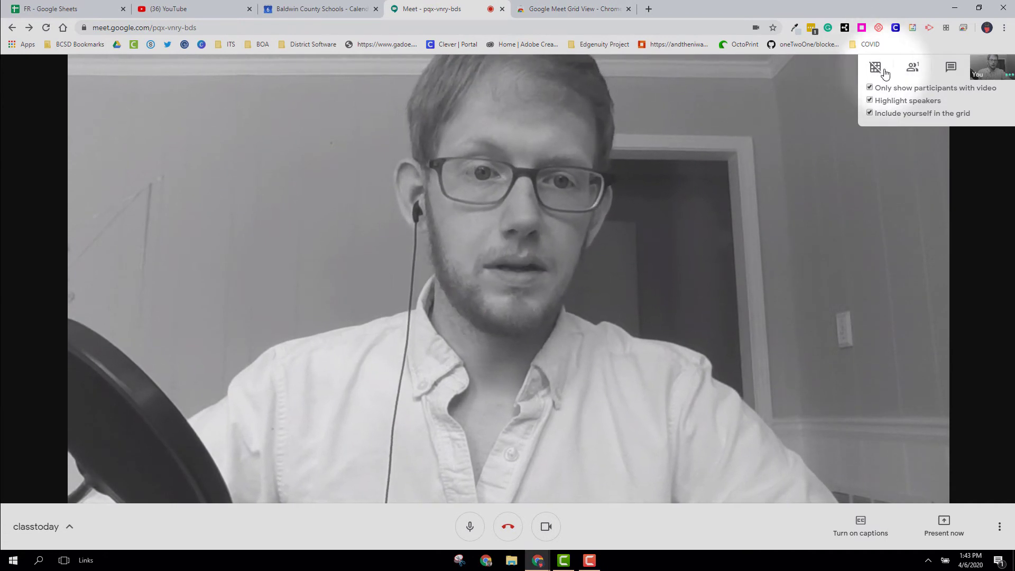
click(869, 100)
click(870, 113)
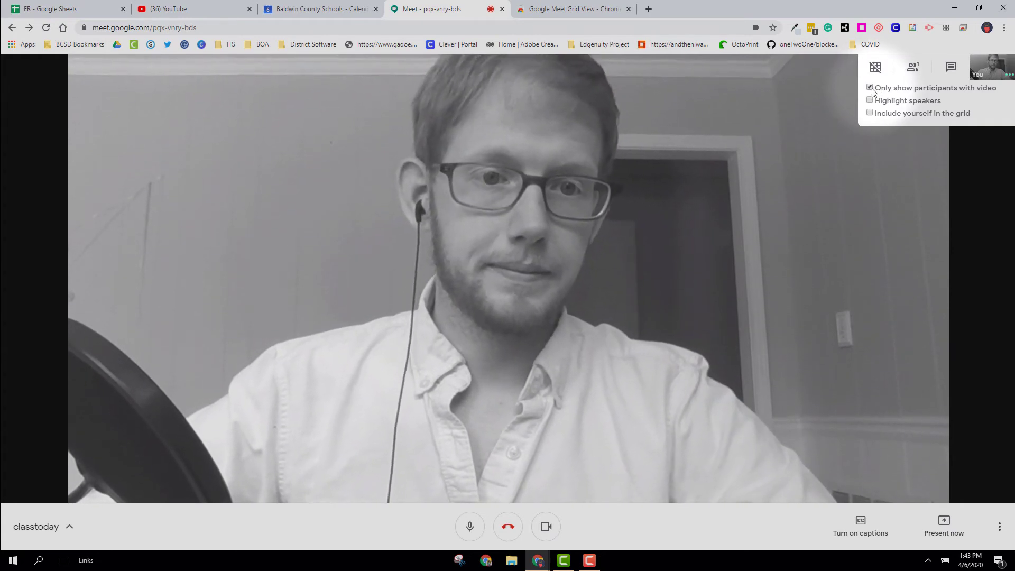
click(869, 100)
click(869, 113)
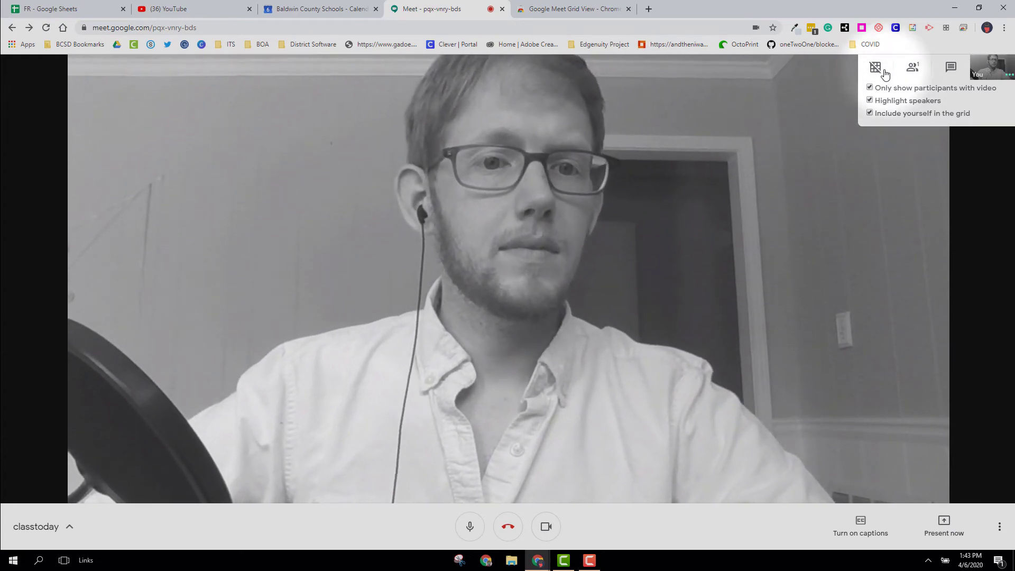
Open the meeting chat and send the message "Hello" to everyone
click(914, 67)
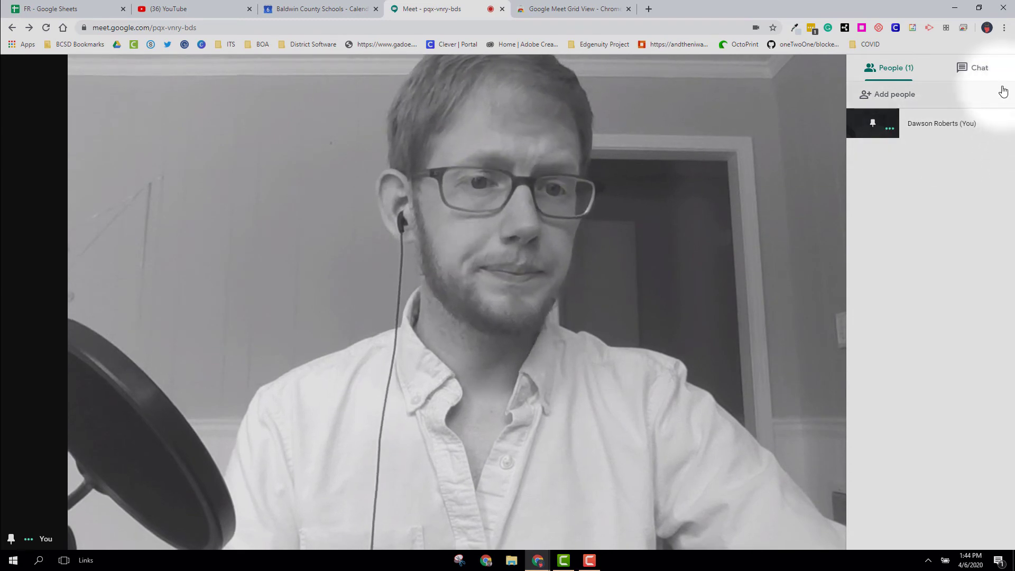
click(964, 70)
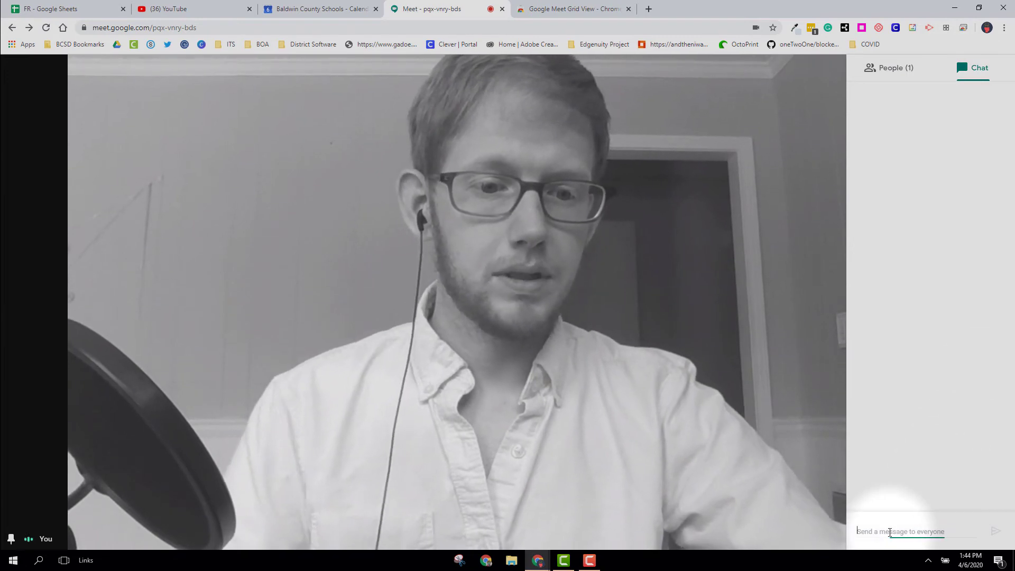
text(Hel)
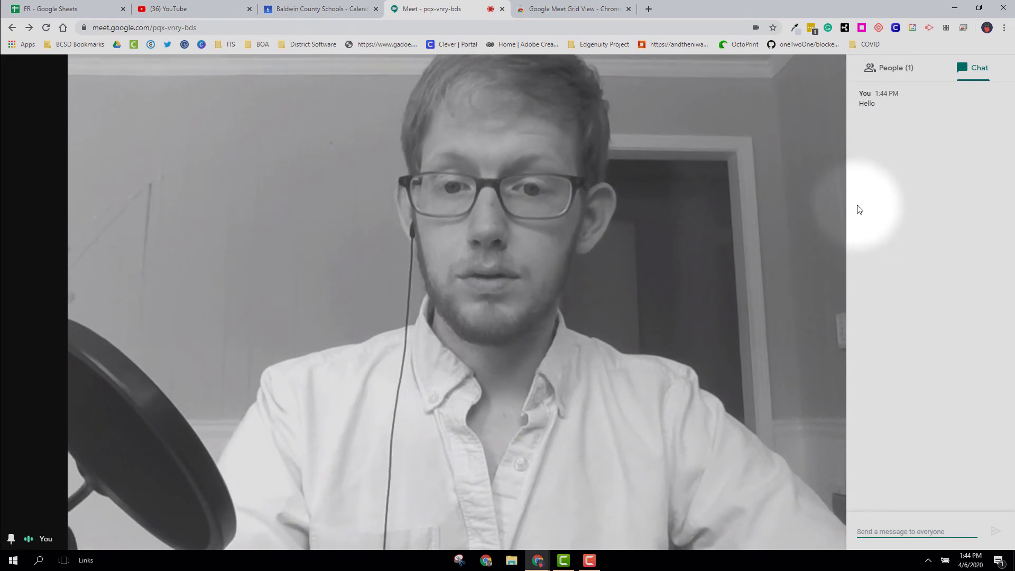
Copy the Google Meet Grid View extension's web address and send it to everyone in the meeting chat
click(574, 10)
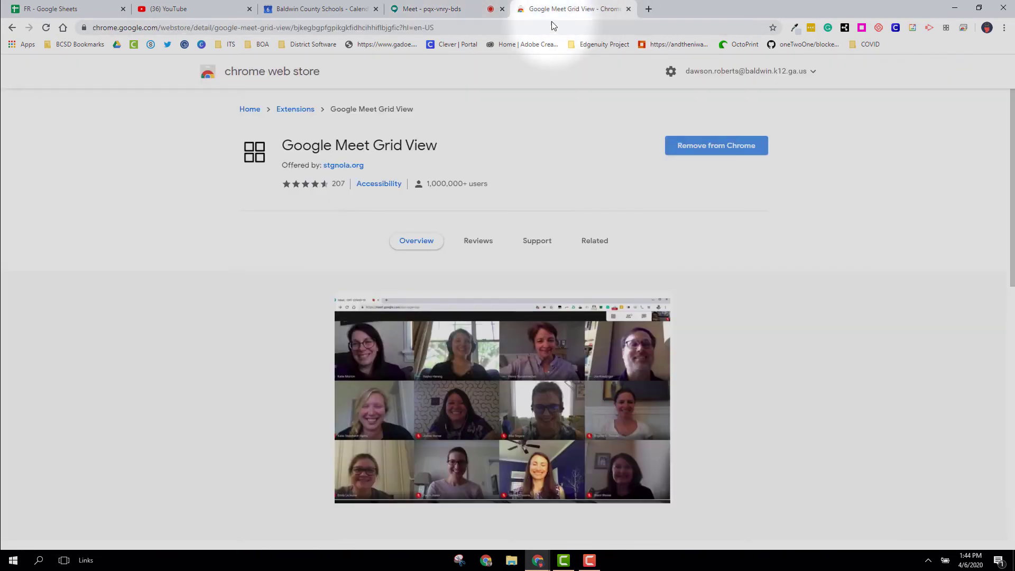
click(503, 27)
key(ctrl+c)
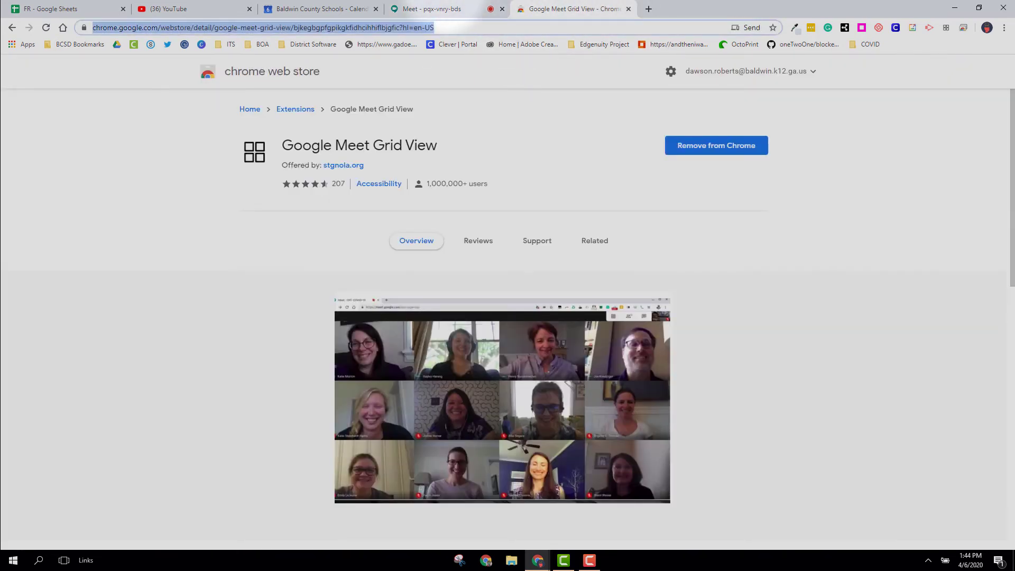
click(456, 15)
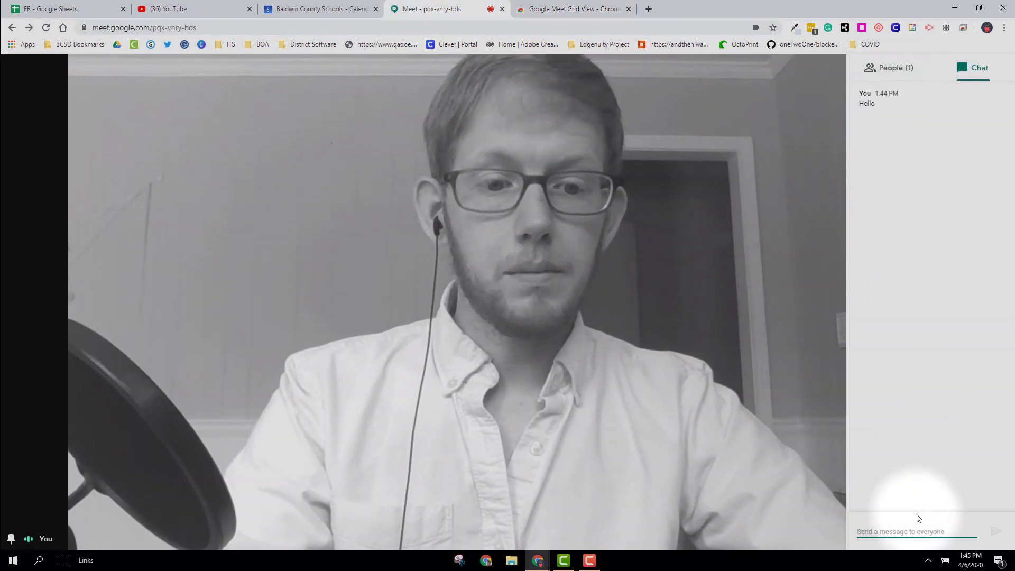
click(916, 530)
key(ctrl+v)
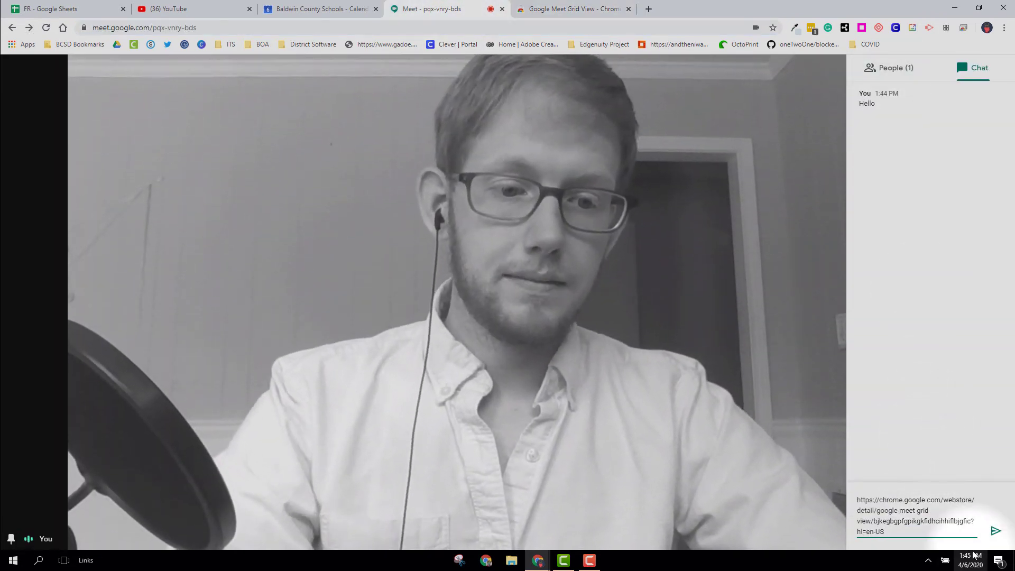
click(994, 532)
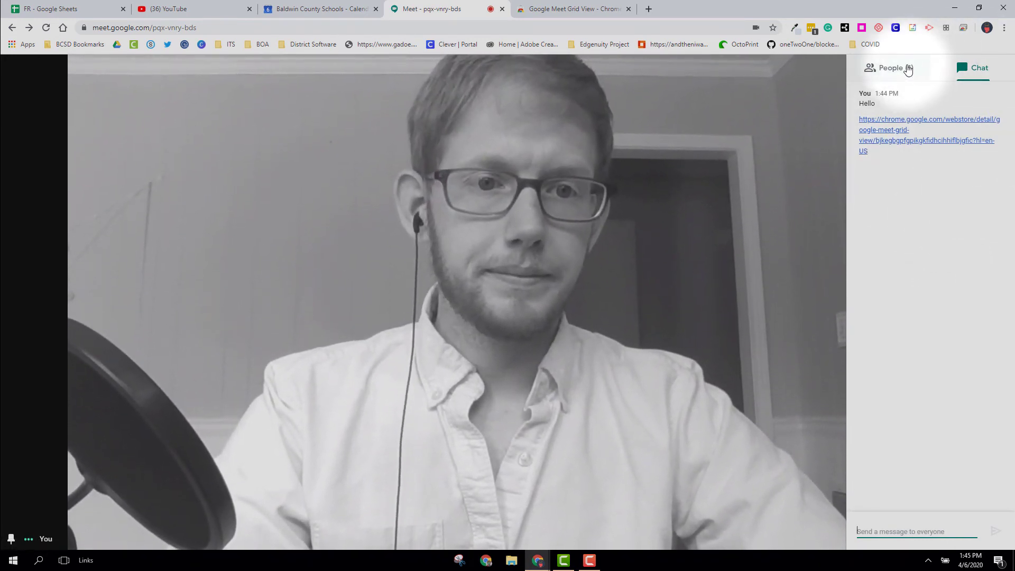
Look over the participant list and the classtoday meeting's details and attachments, closing both
click(889, 68)
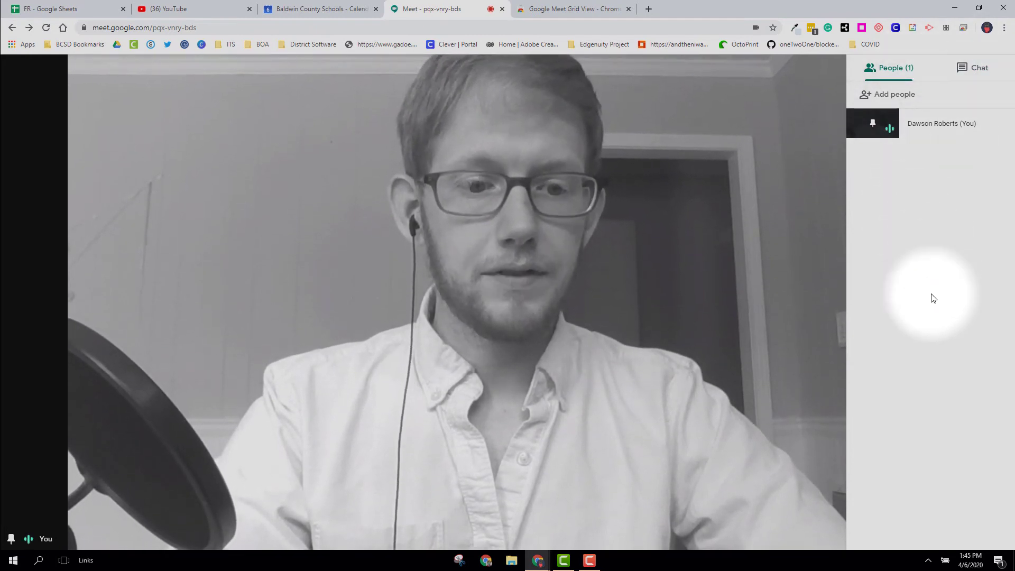
click(496, 238)
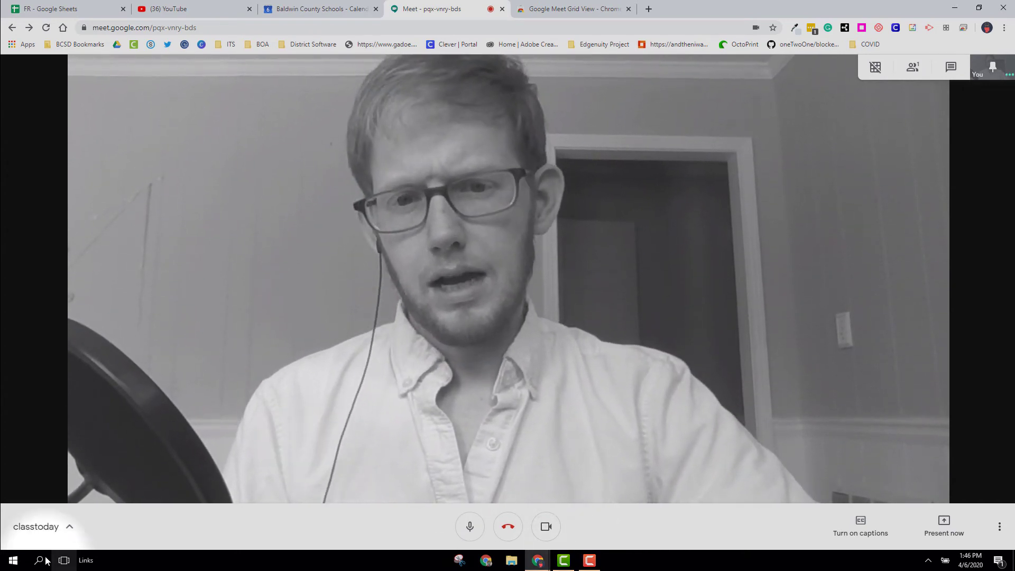
click(64, 528)
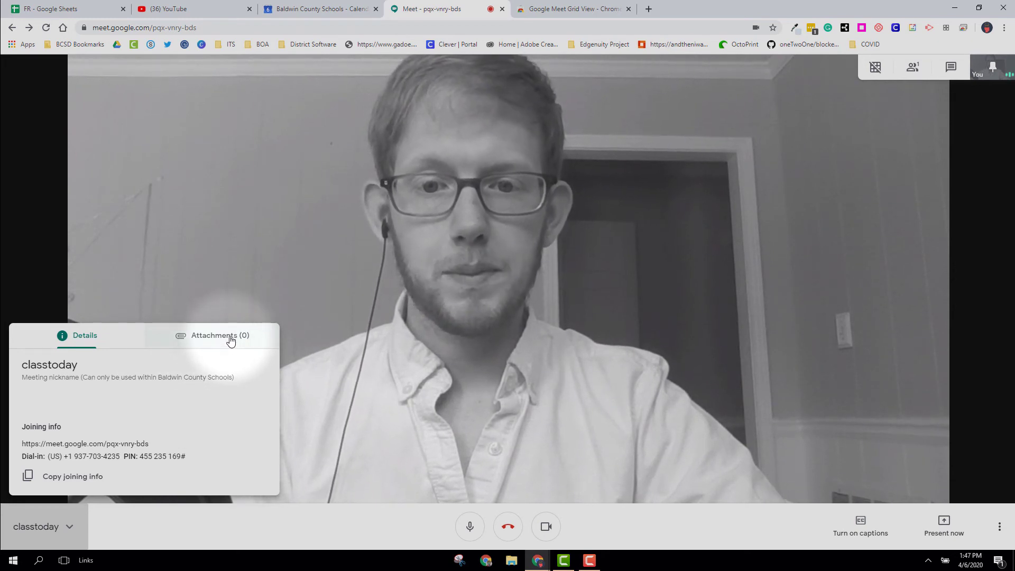
click(227, 338)
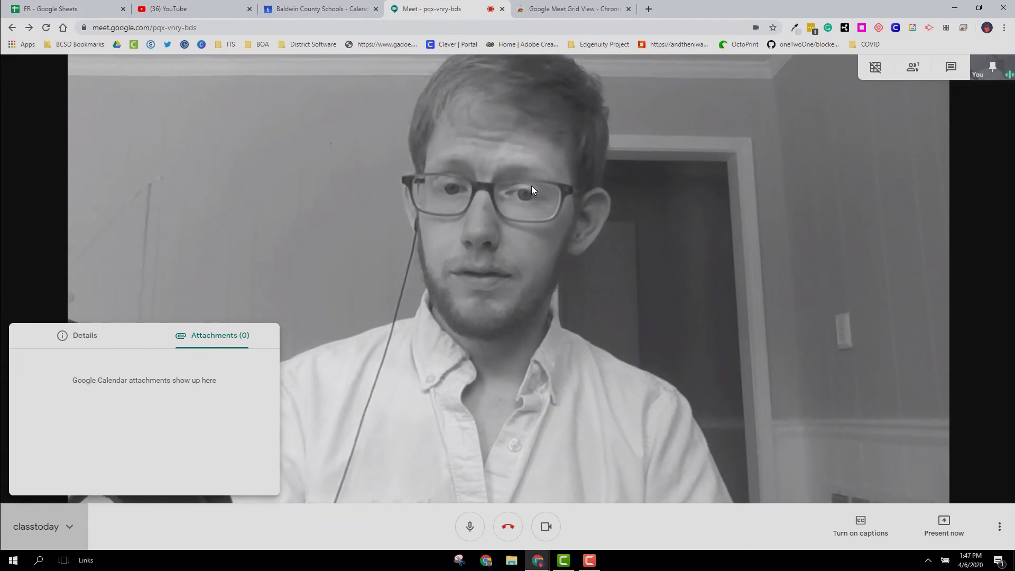
click(578, 246)
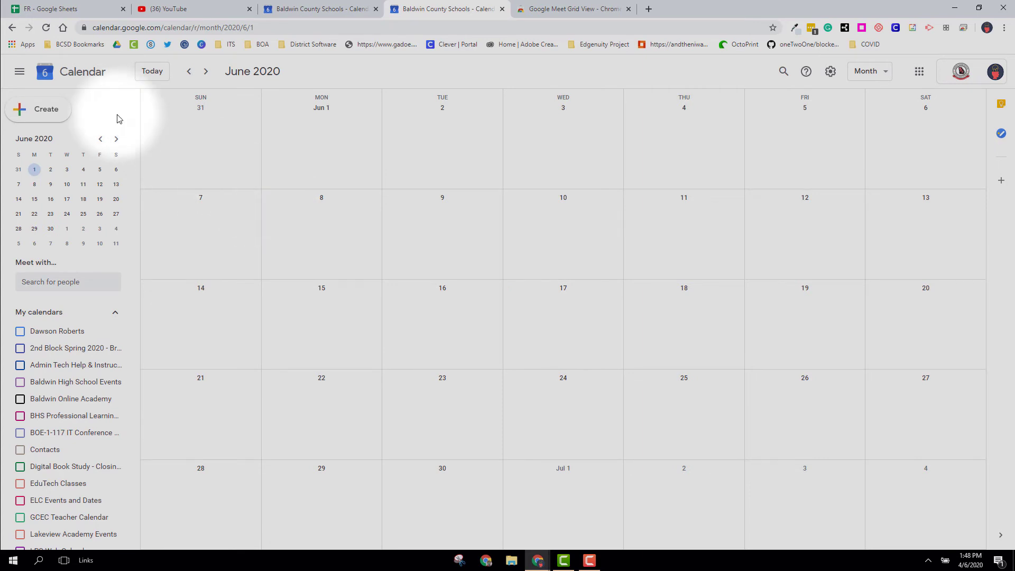
In Google Calendar, start a detailed event titled "Next Week's Meeting" and set its date to Apr 14, 2020
click(38, 111)
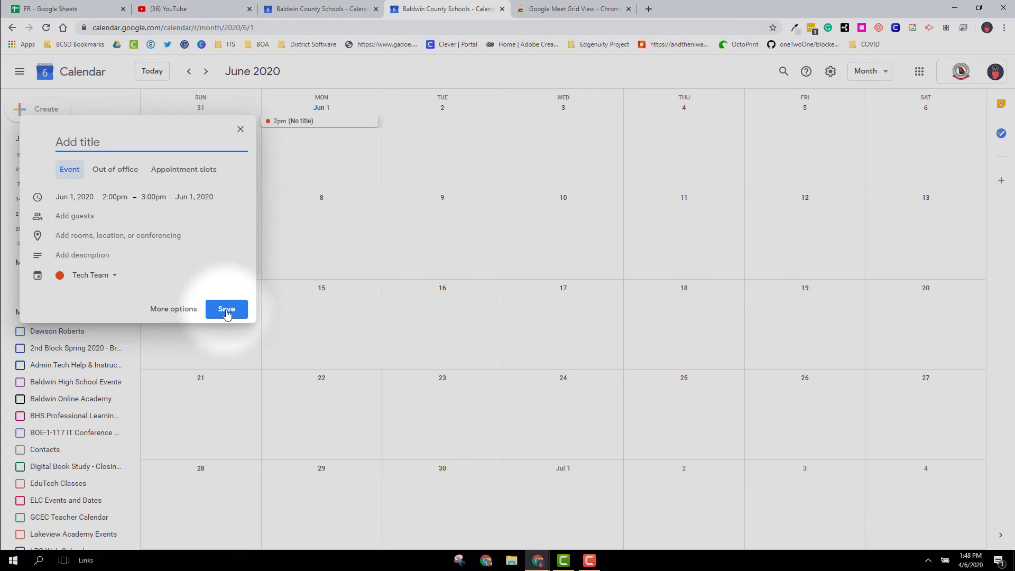
click(176, 310)
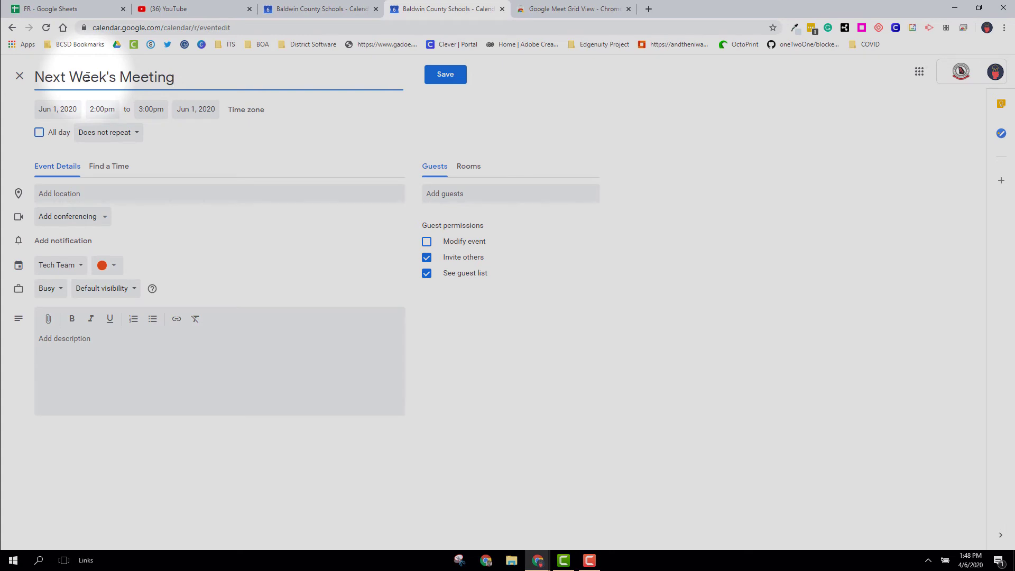
click(58, 109)
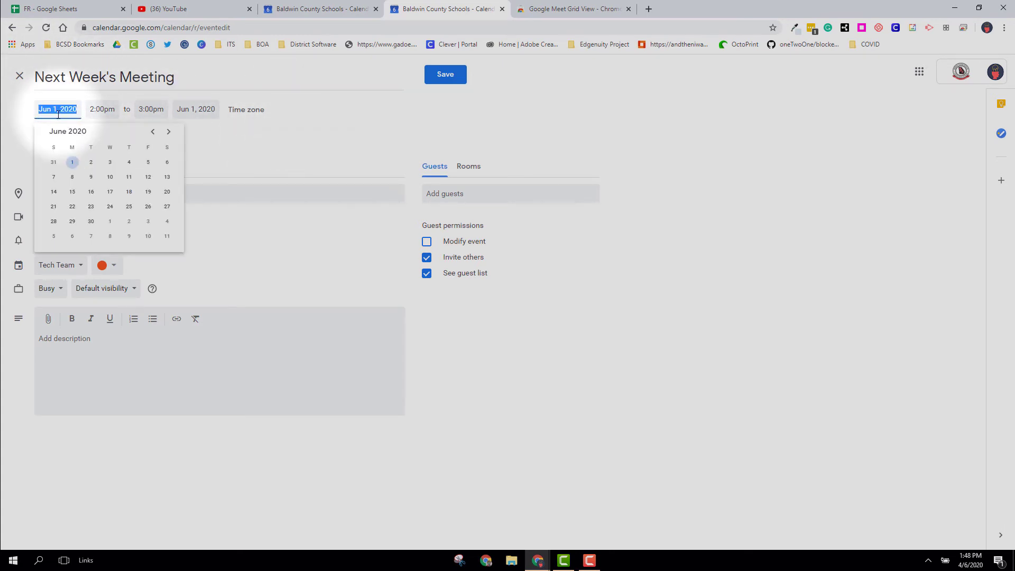
click(153, 132)
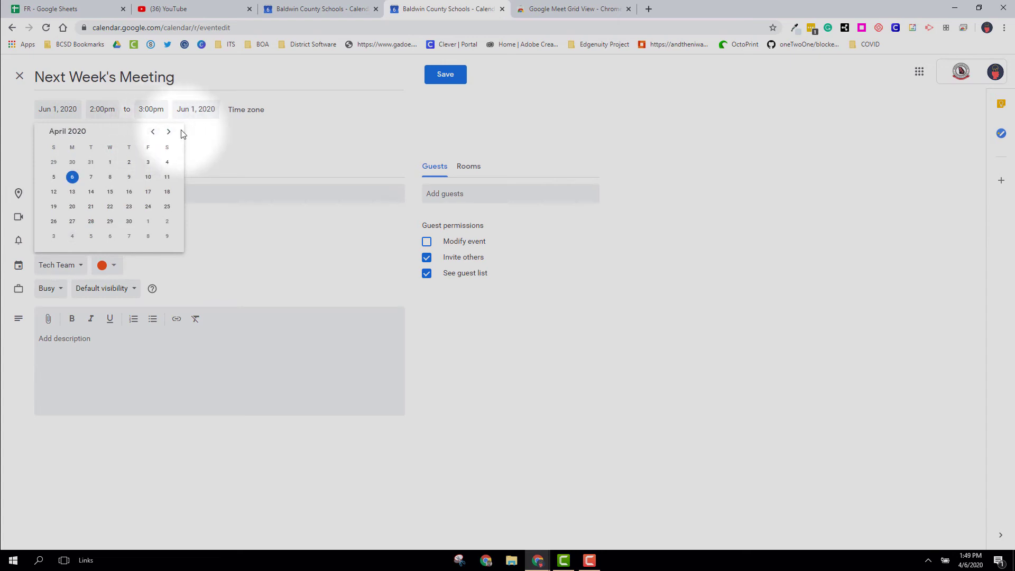
click(90, 192)
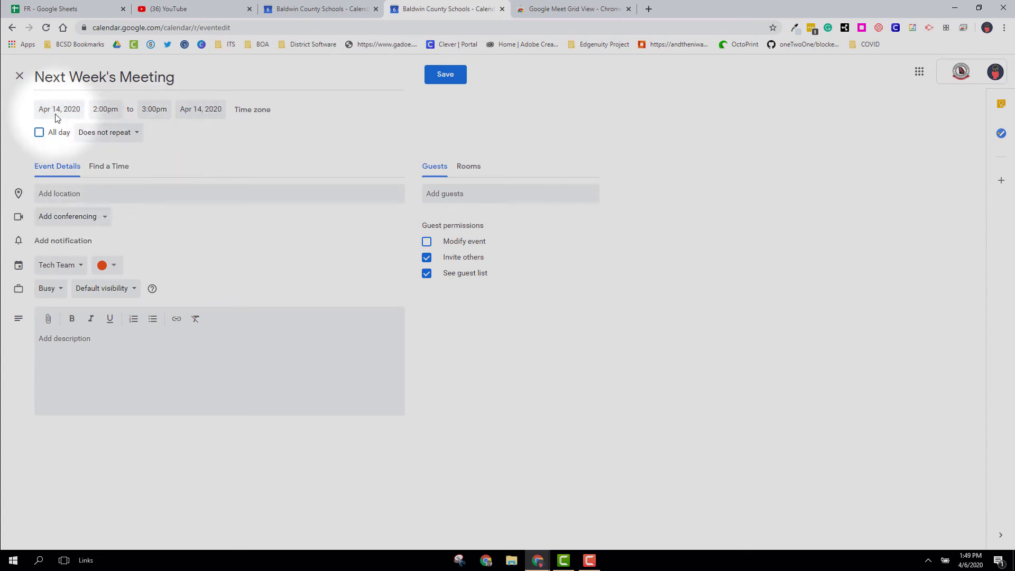
Set the event's start time to 12:00pm and enter "Online" as its location
click(105, 110)
scroll(136, 168, up, 3)
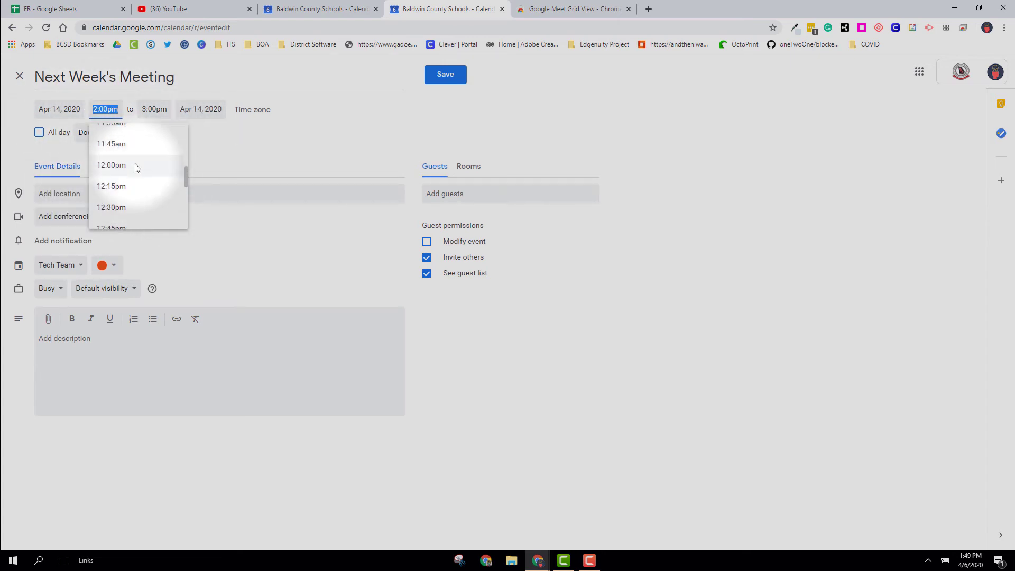
click(137, 168)
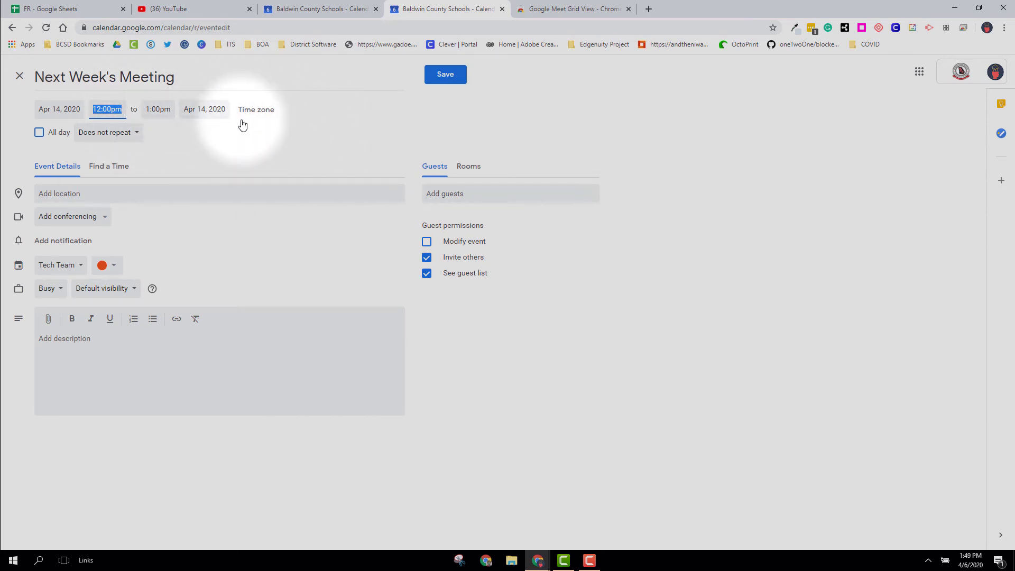
click(38, 198)
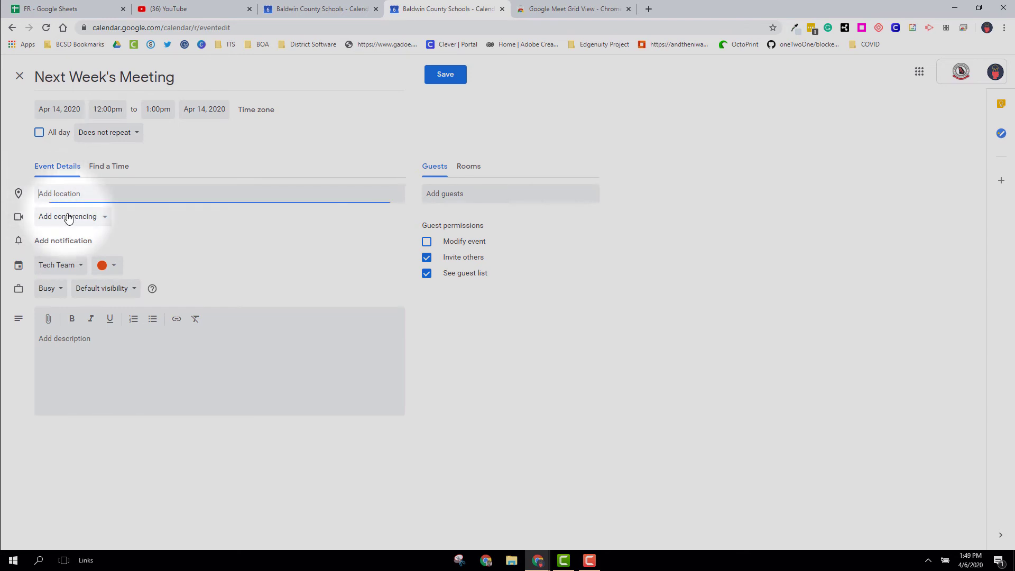
text(Online)
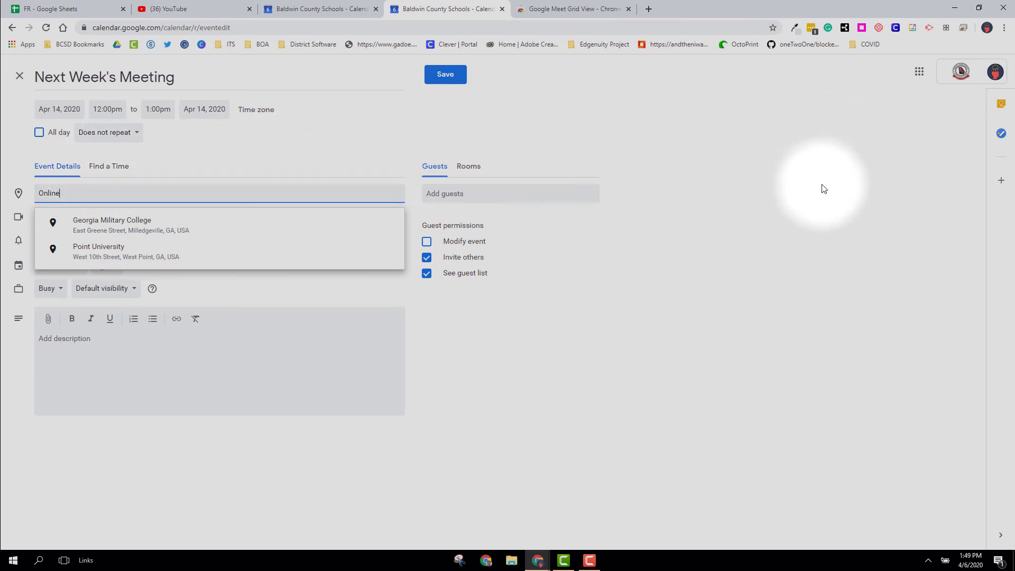
click(787, 191)
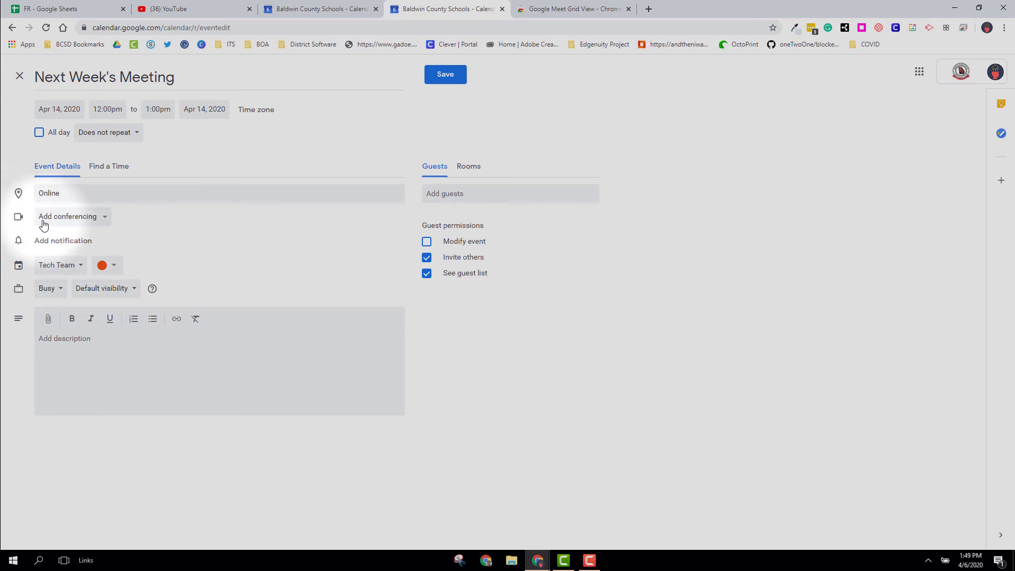
Add Hangouts Meet conferencing to the event and expand its joining details
click(103, 218)
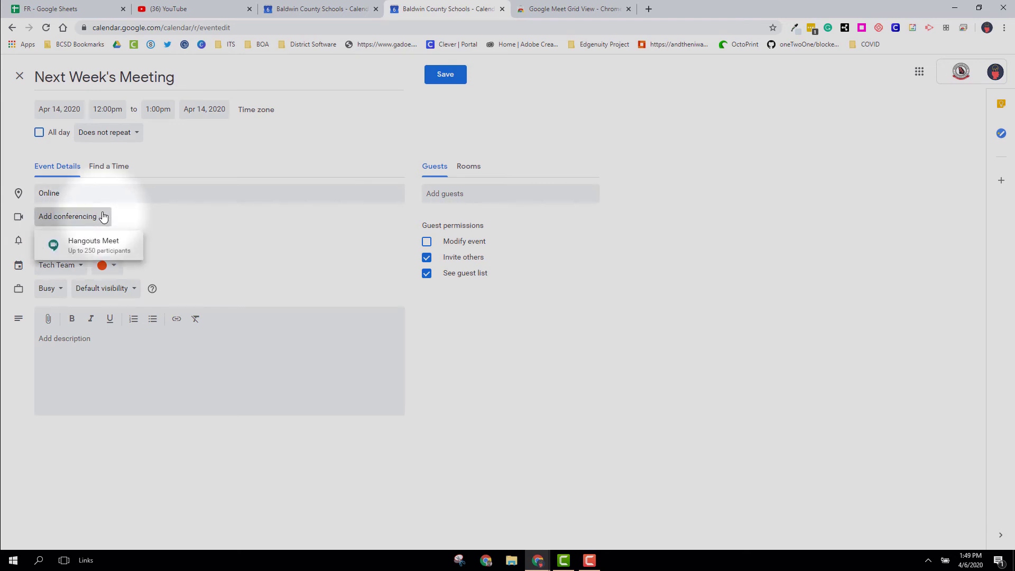
click(90, 258)
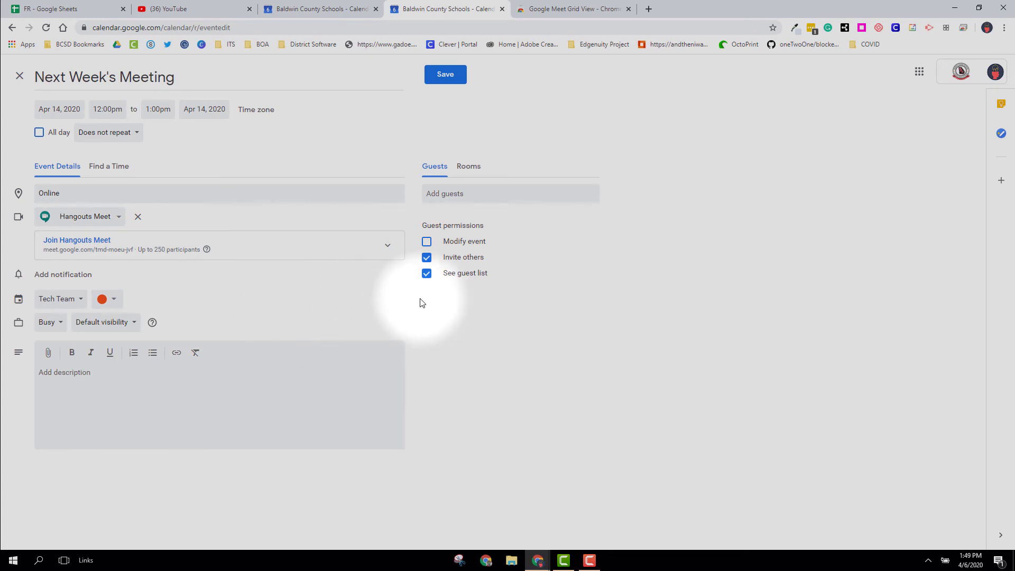
click(386, 247)
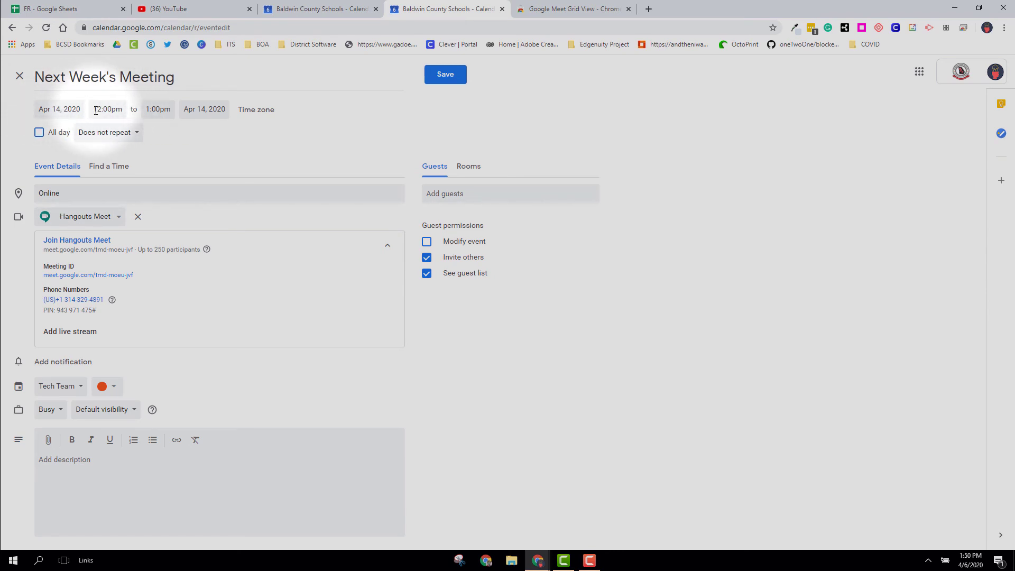
double_click(94, 310)
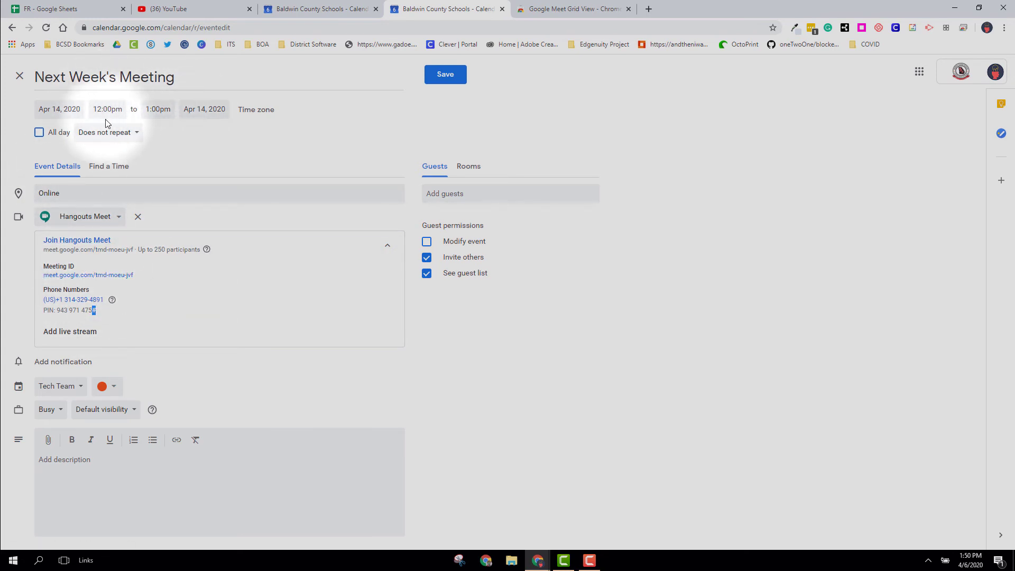
click(705, 195)
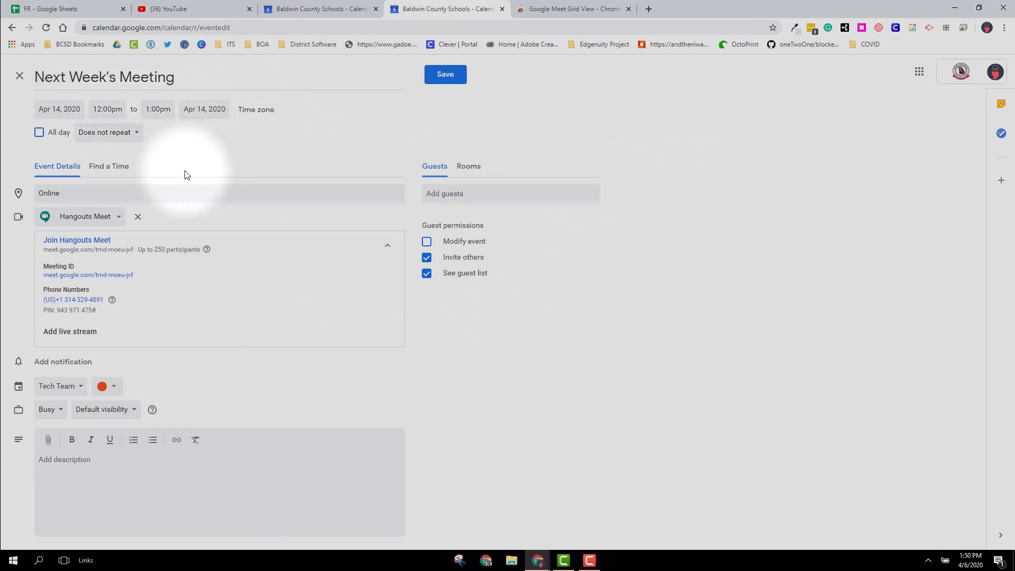
Add a live stream to the event's Hangouts Meet conference and remove it again
click(75, 331)
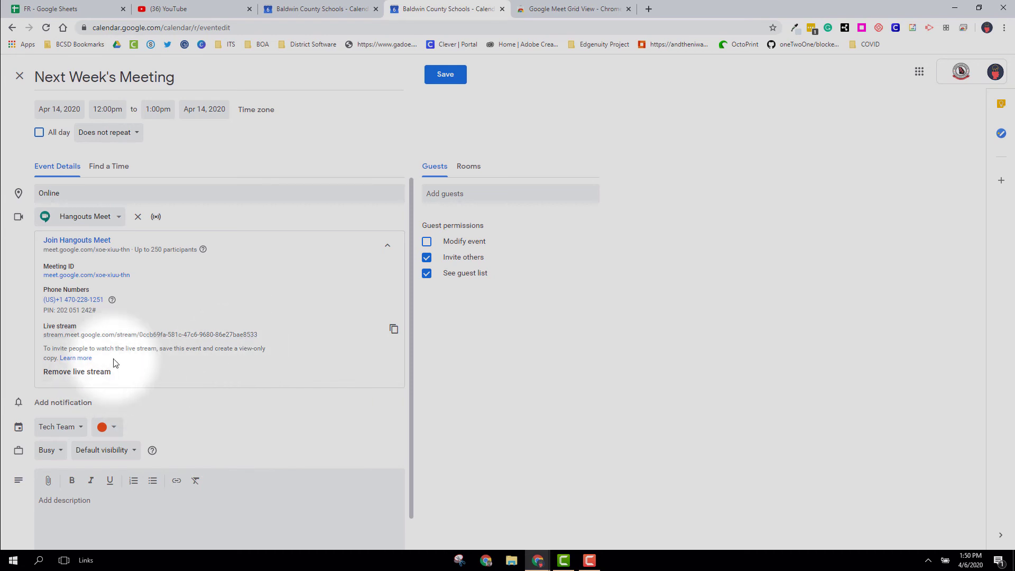
click(61, 372)
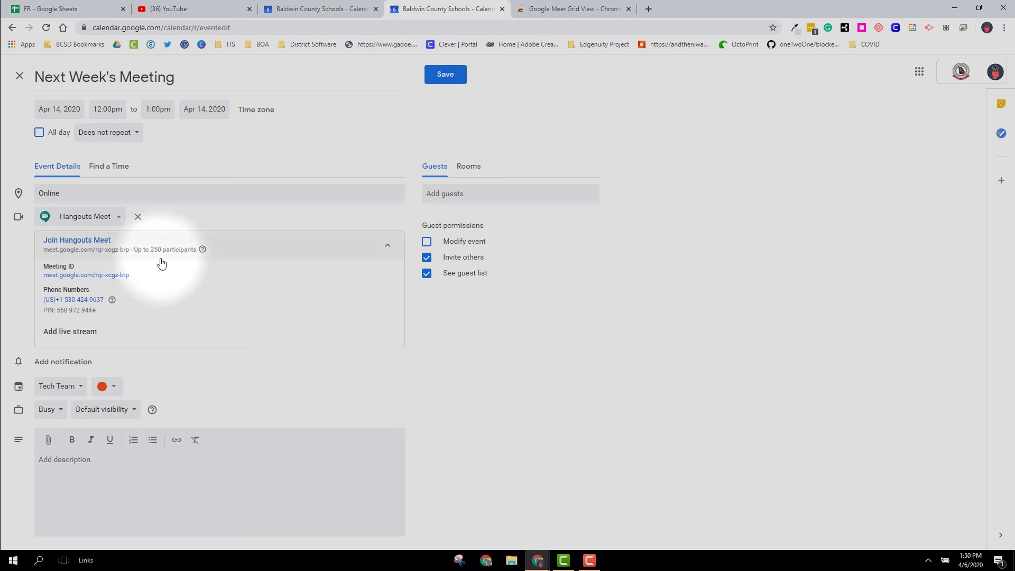
Add three notifications of 10 minutes to the event, checking the available time units and keeping minutes
click(72, 362)
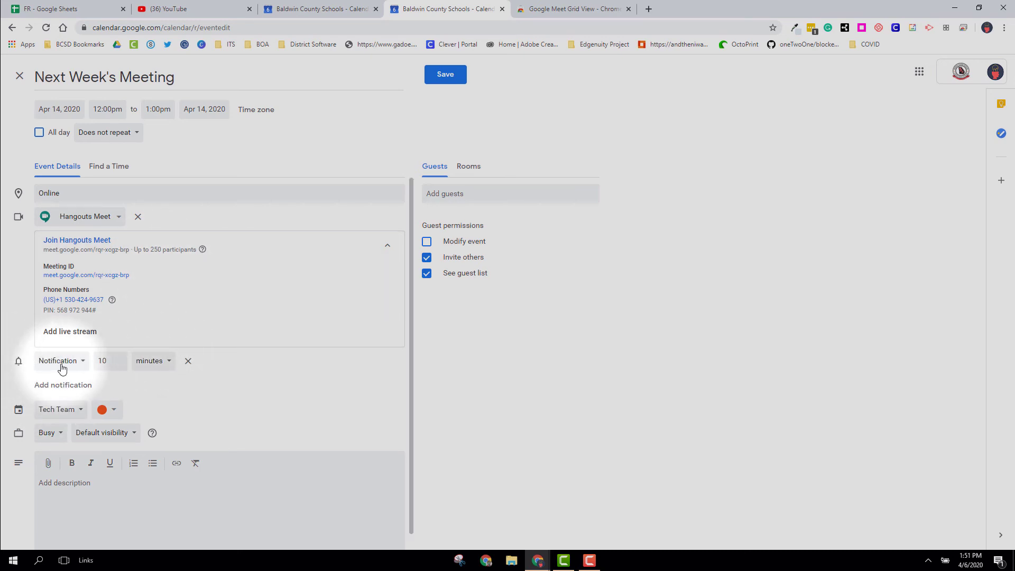
click(150, 361)
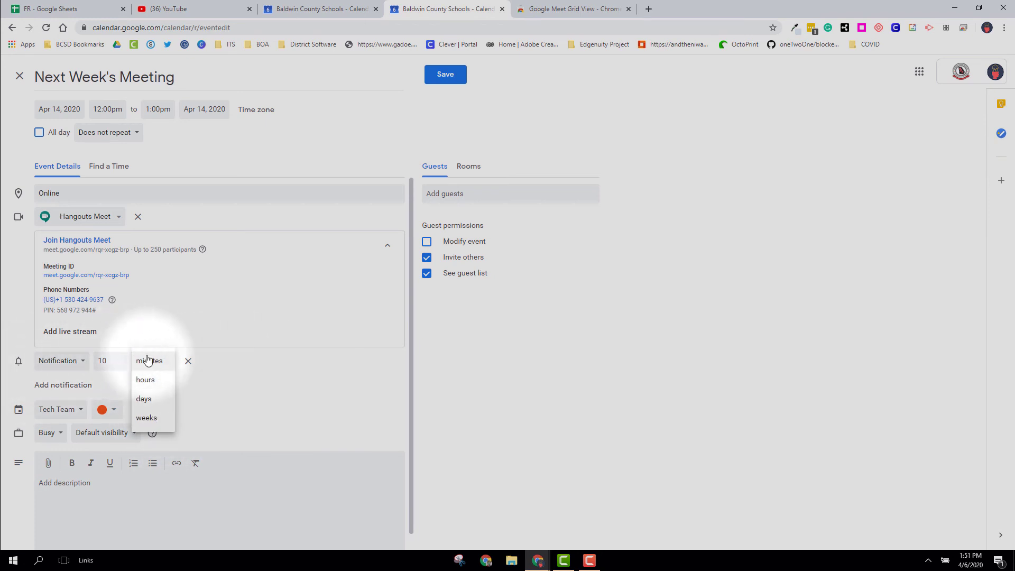
click(166, 370)
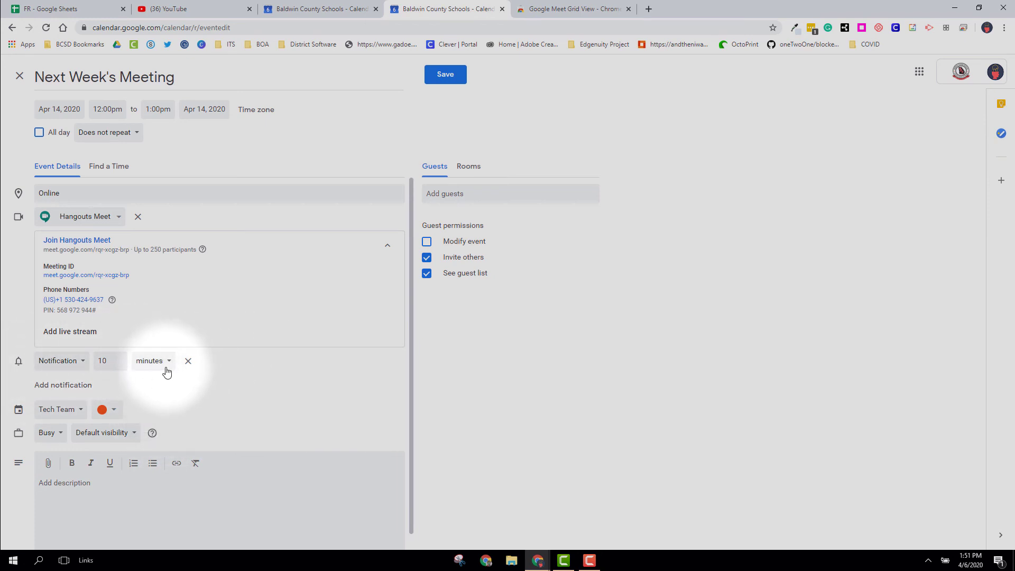
click(42, 387)
click(58, 406)
scroll(80, 370, down, 1)
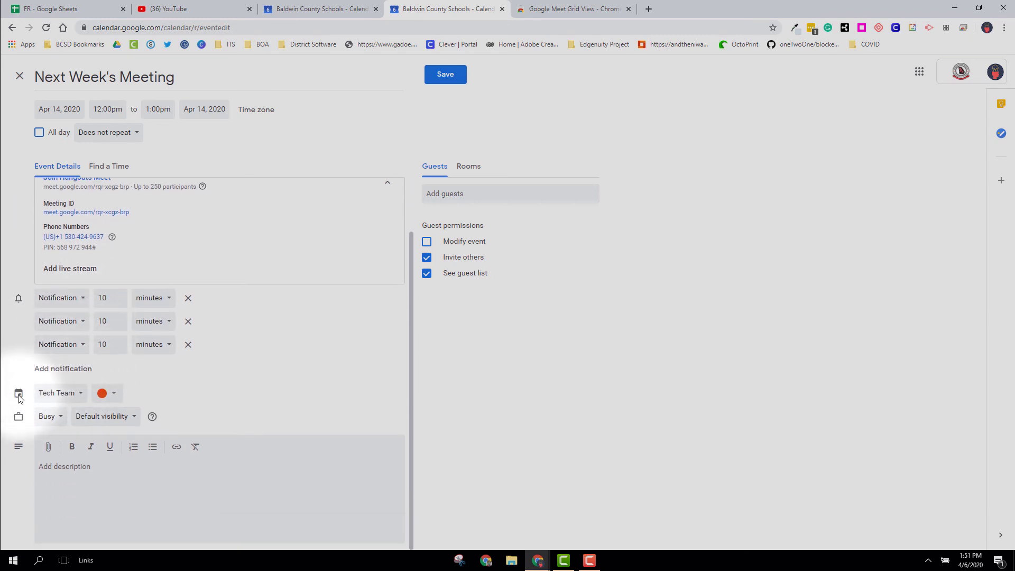
Move the event to the organizer's personal calendar and enter the description "The contents of the meeting."
click(74, 393)
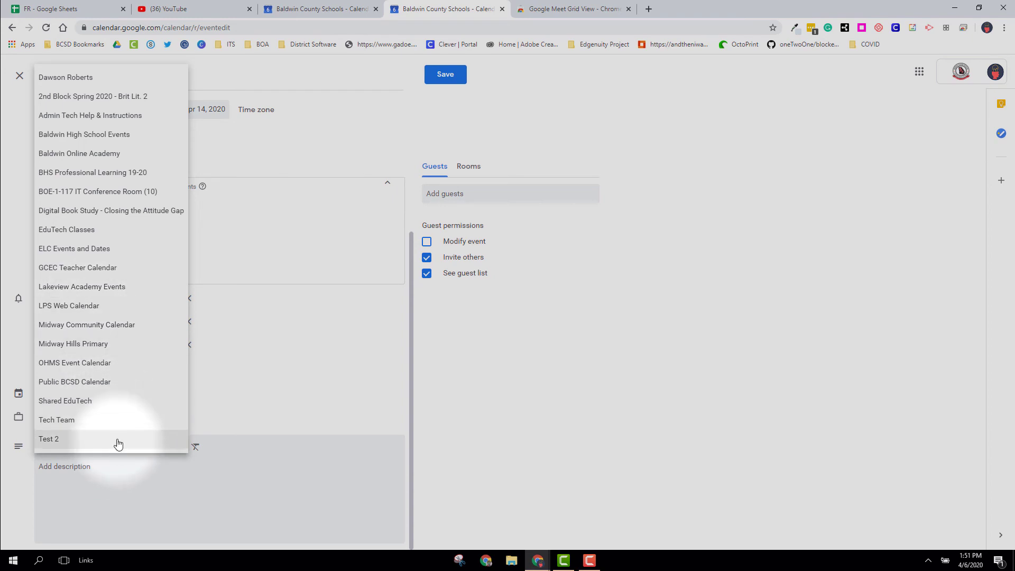
click(65, 79)
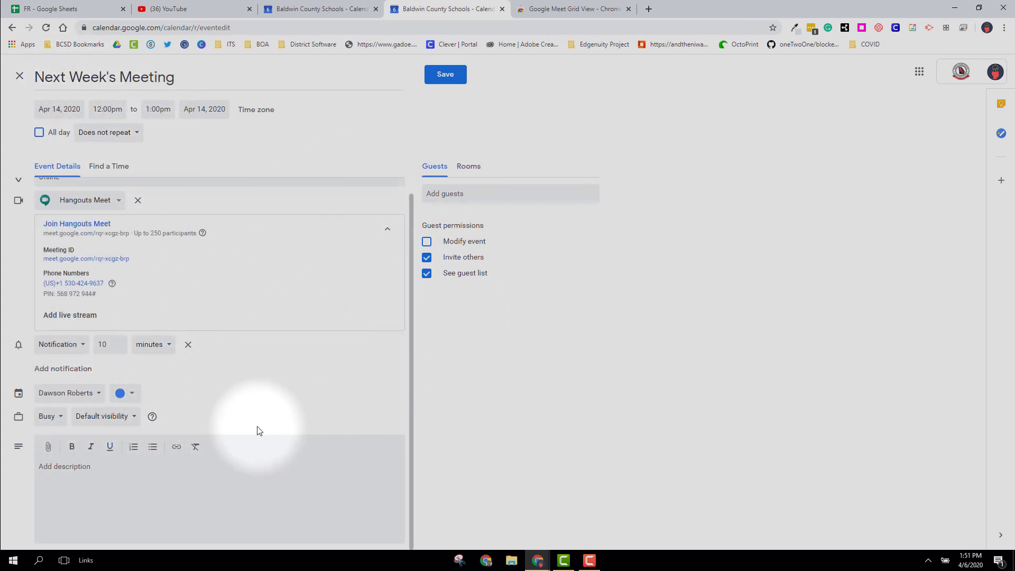
click(48, 471)
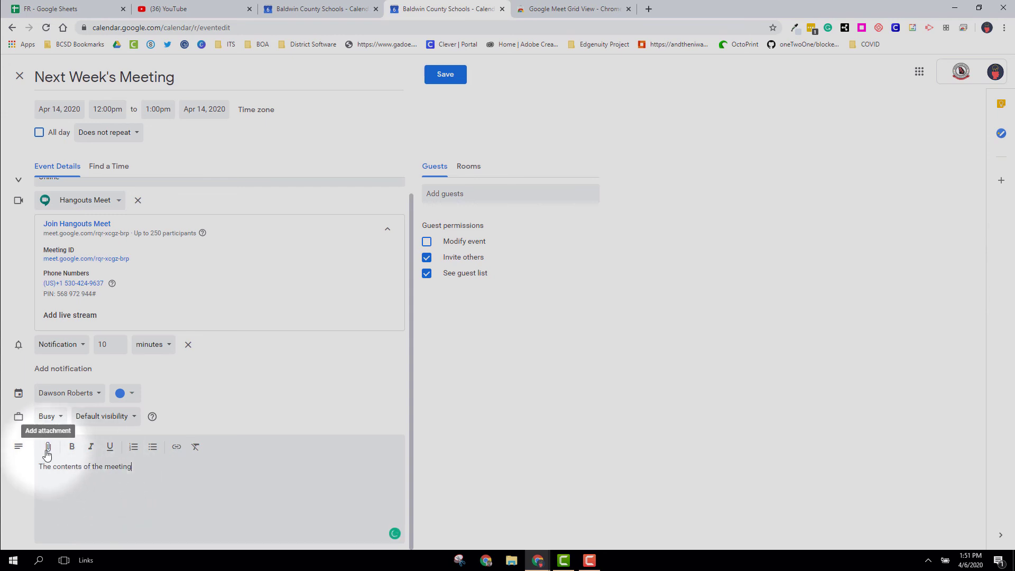
text(.)
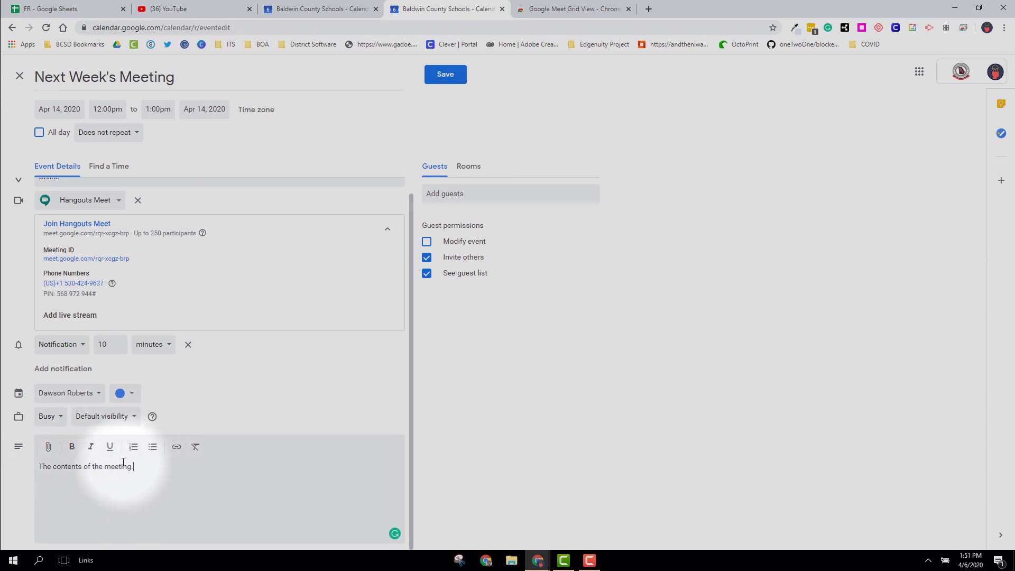
Attach the recent Drive document whose name begins with "Copy of COVID-W" to the event description
click(48, 448)
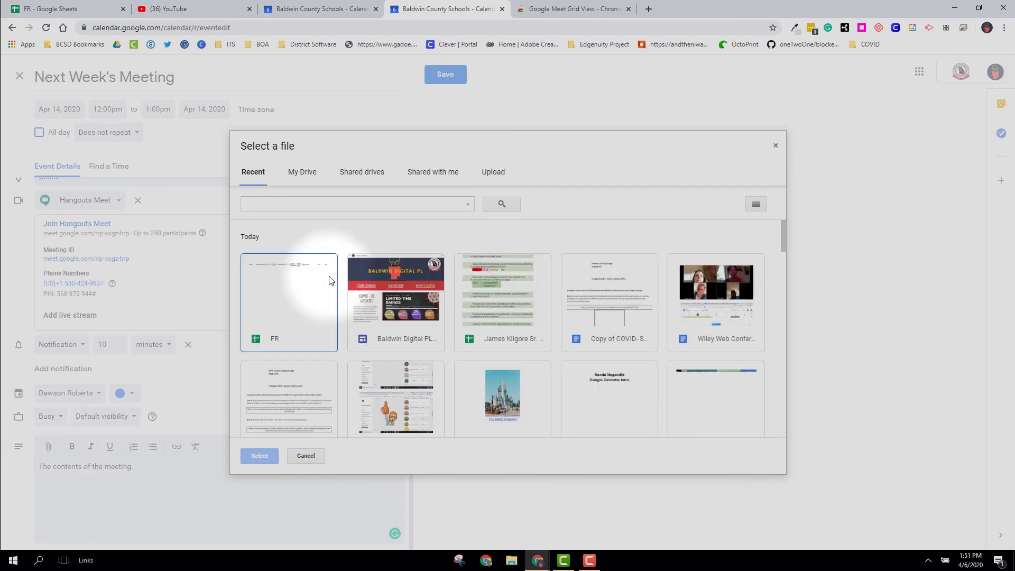
click(390, 289)
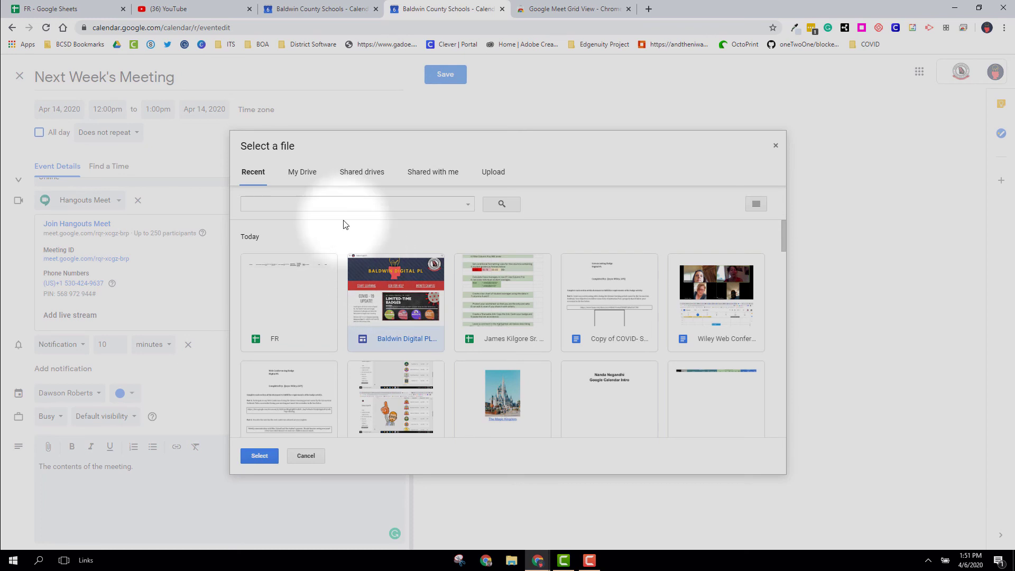
click(695, 318)
scroll(476, 328, down, 2)
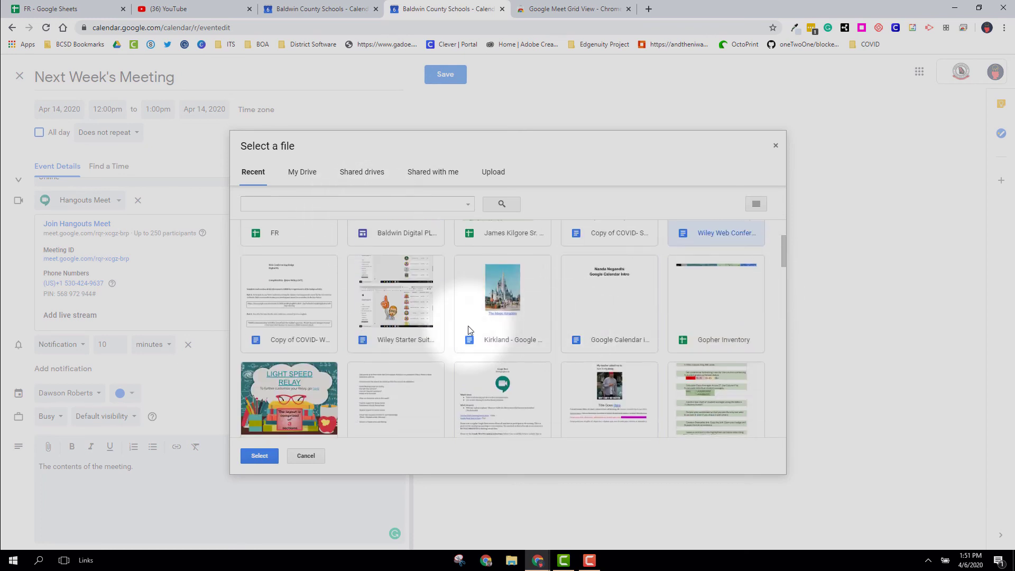
click(296, 311)
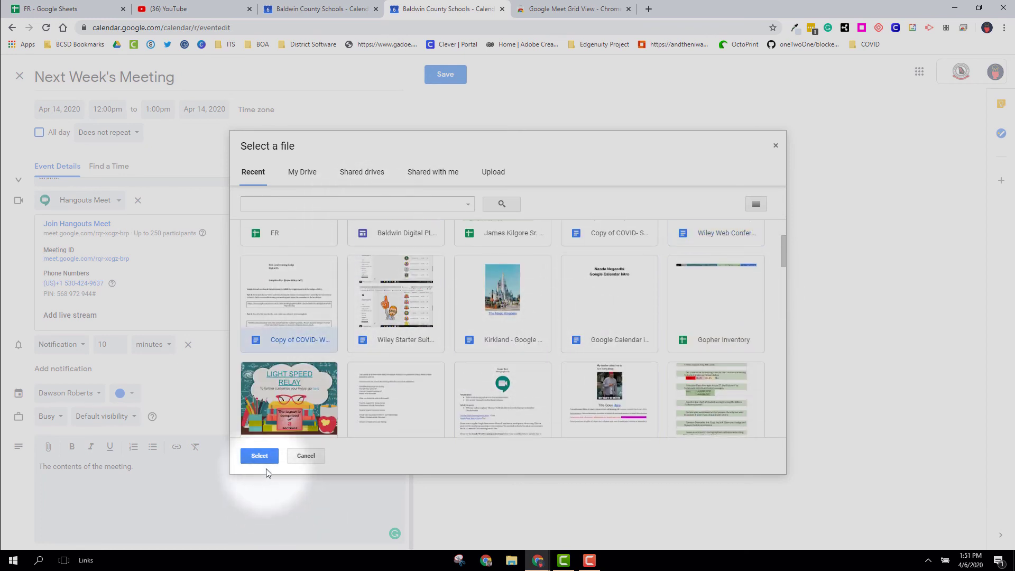
click(260, 456)
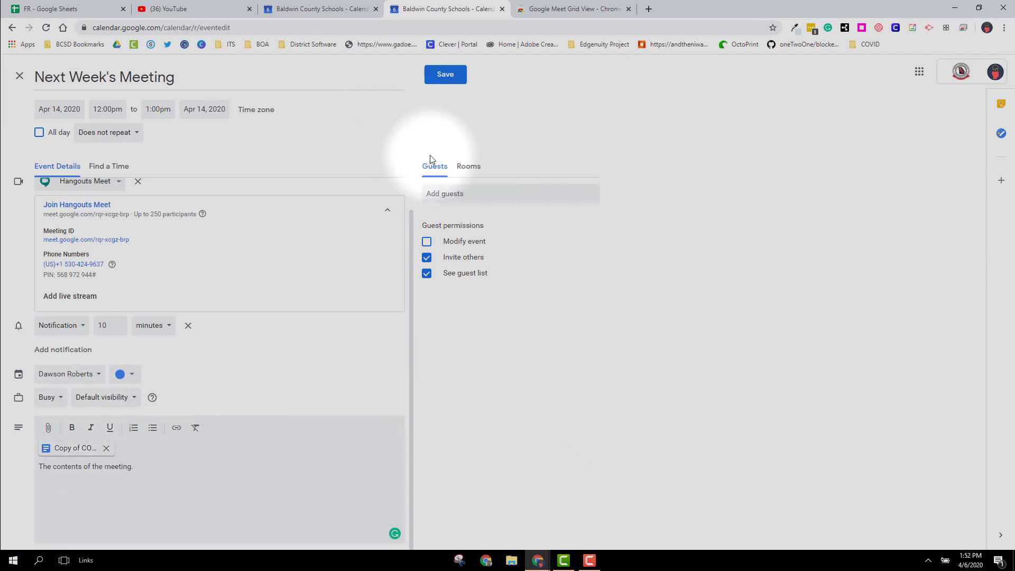
Add the four suggested contacts as guests and save the event, sending them invitation emails
click(451, 194)
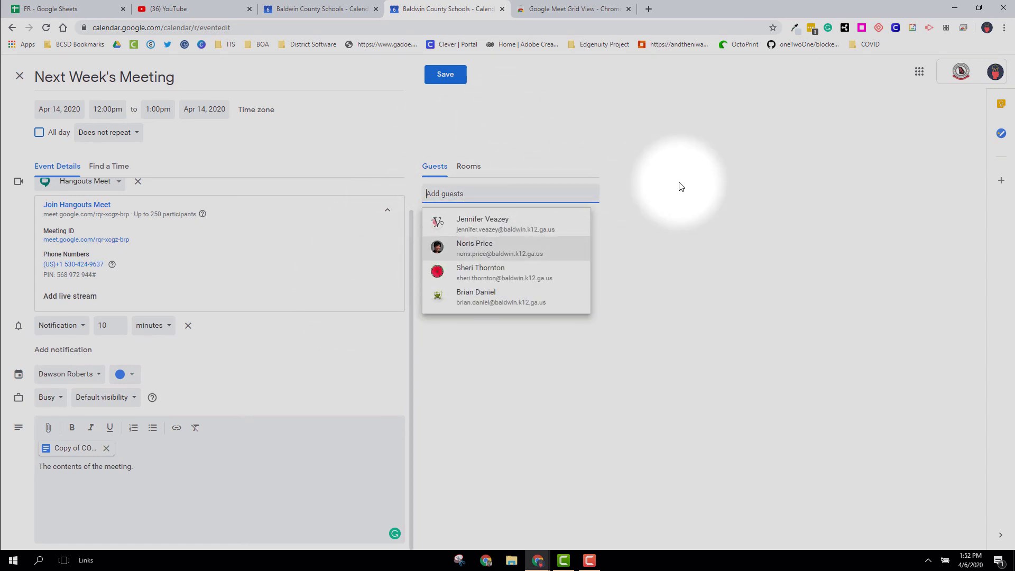
click(446, 193)
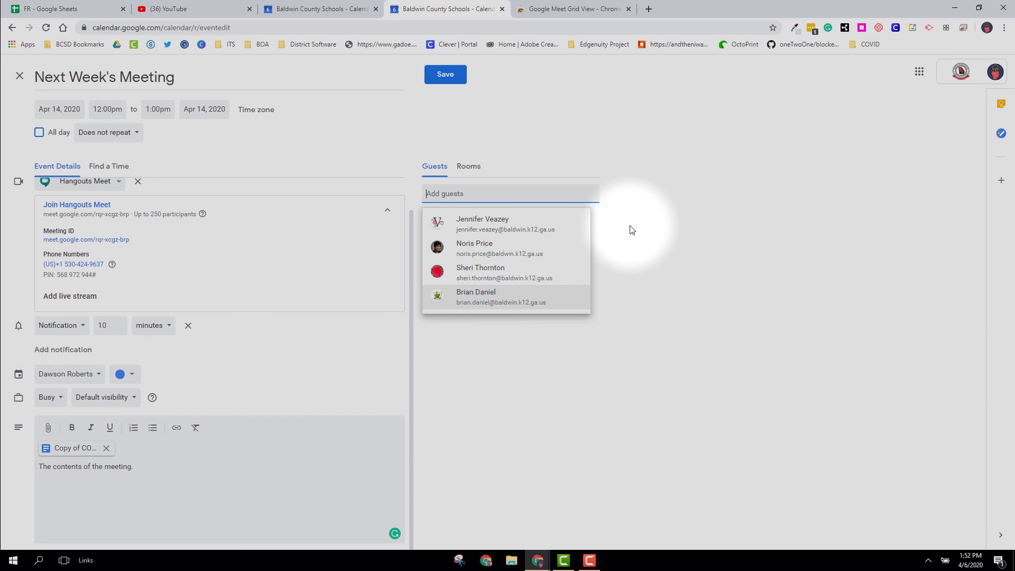
click(439, 299)
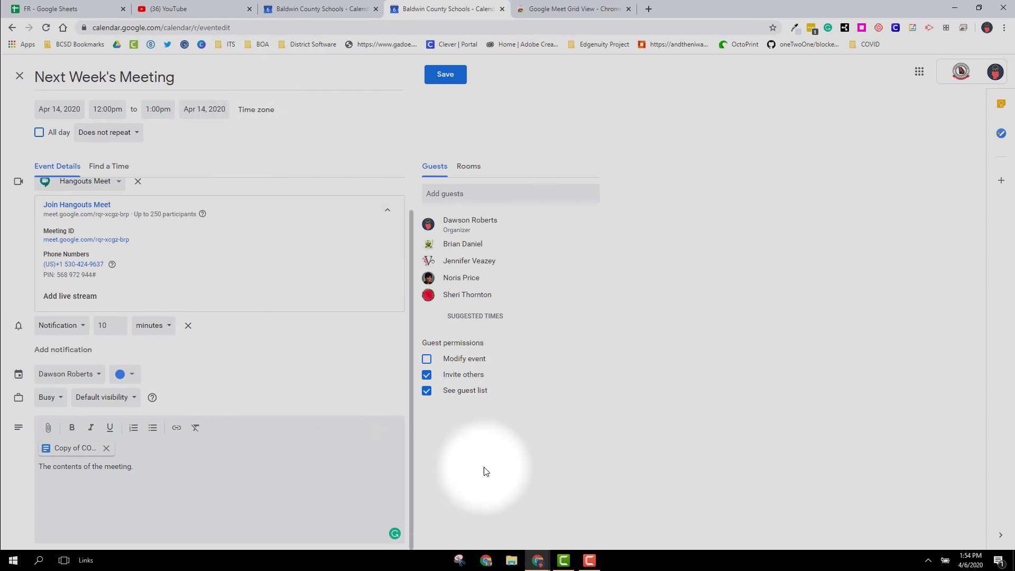
click(445, 75)
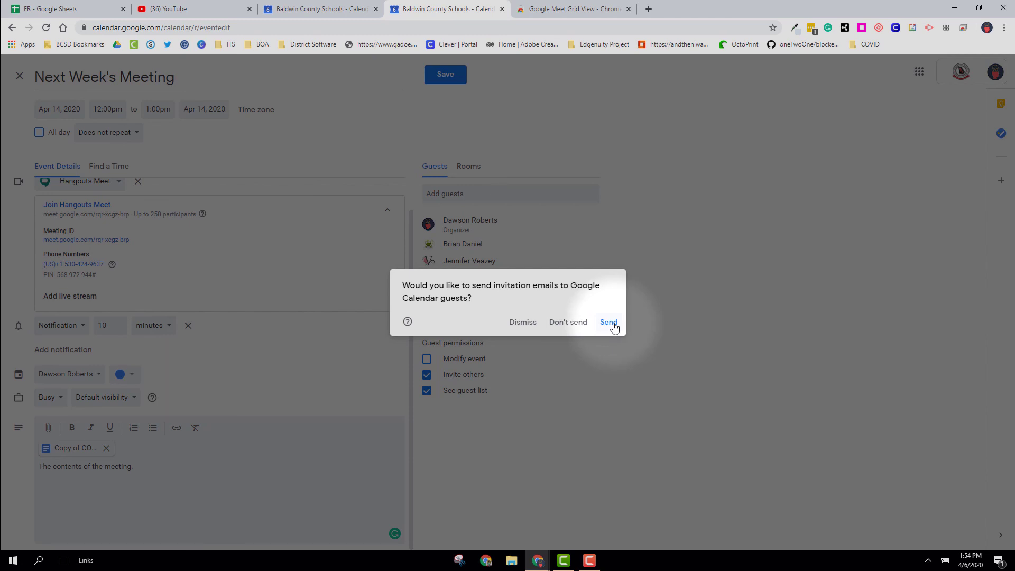
click(608, 322)
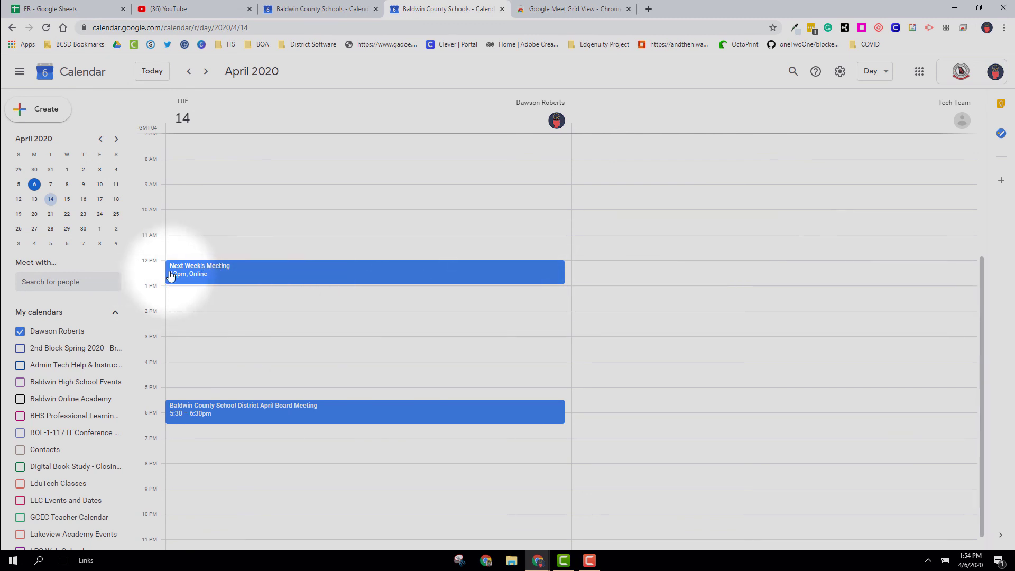
Open the Next Week's Meeting event on the April 14 calendar and launch its Hangouts Meet session
click(370, 275)
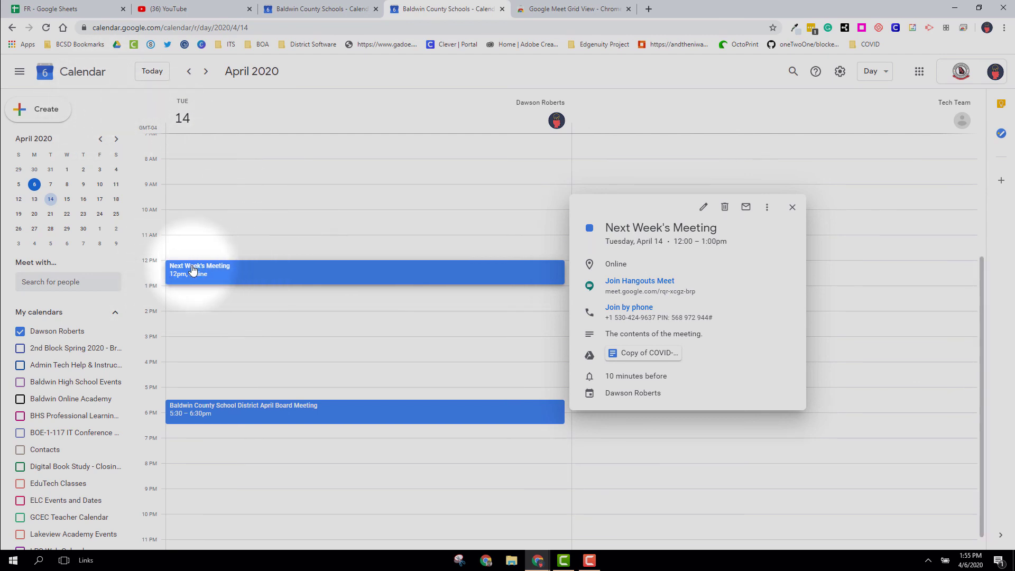
click(621, 286)
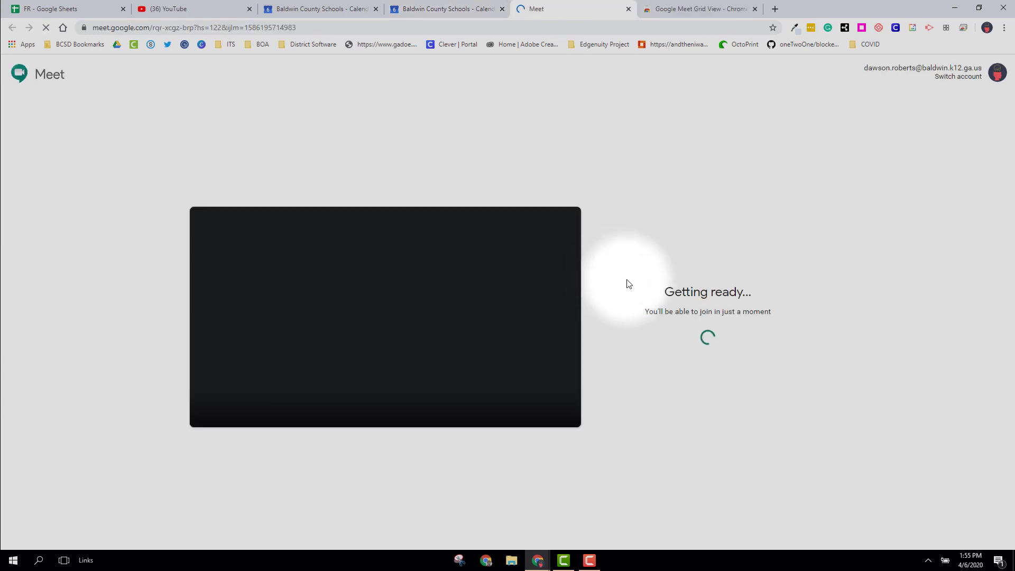